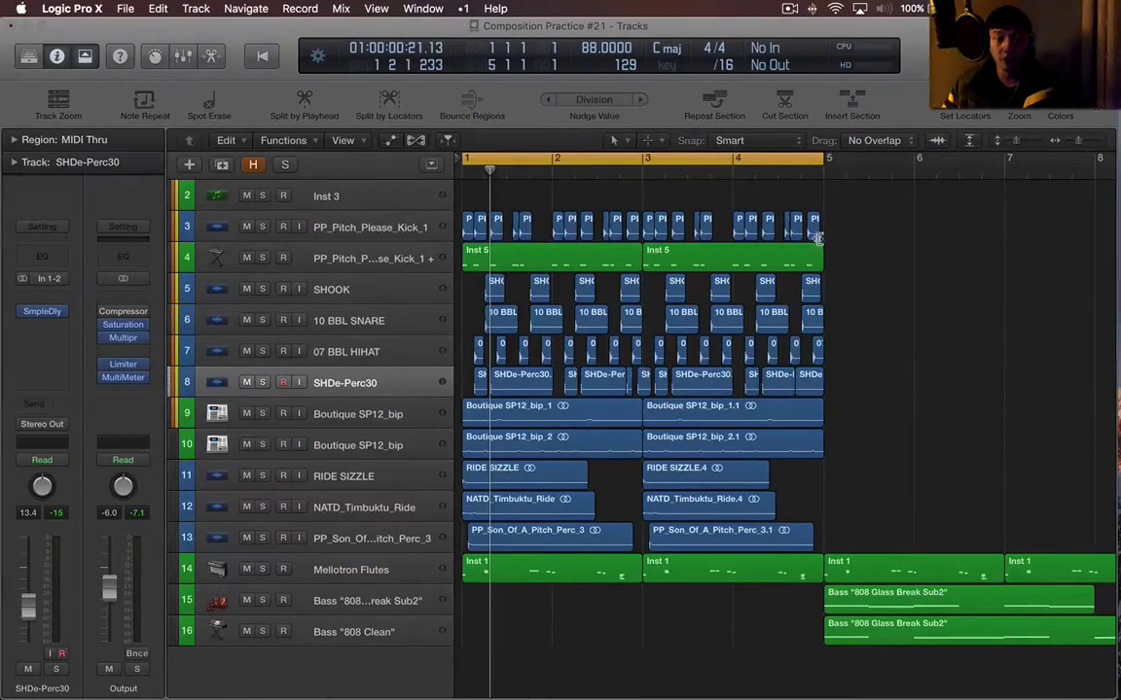
Play back the four-bar loop with all the drum and flute tracks
scroll(817, 261, up, 2)
scroll(793, 242, up, 5)
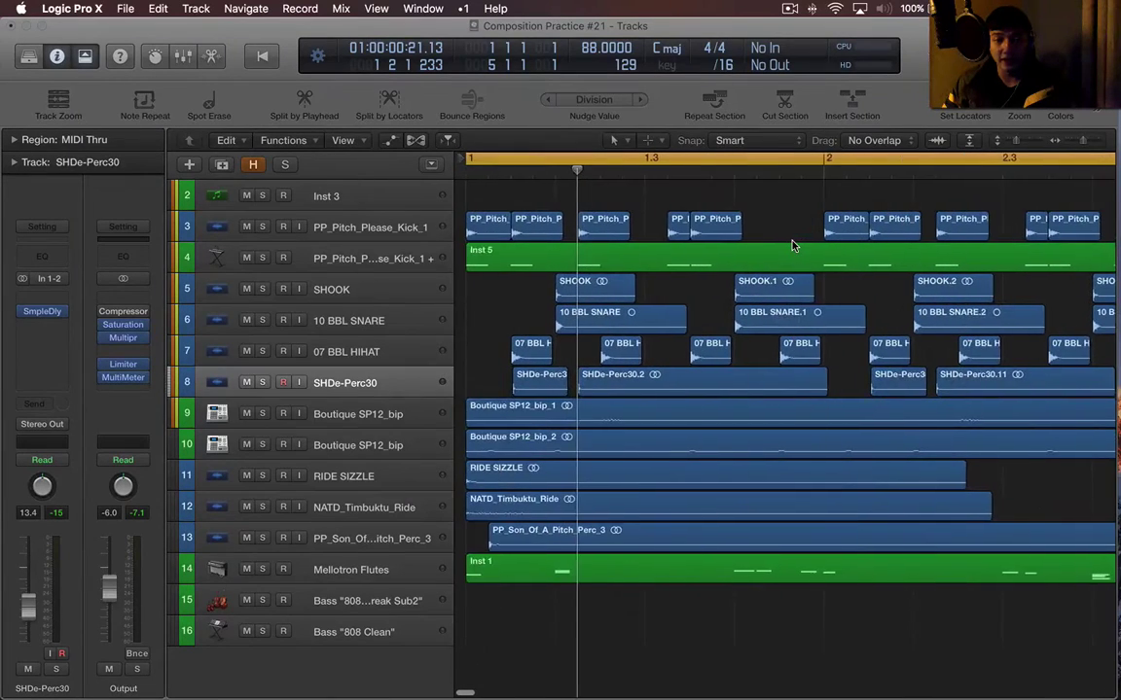
key(super+Left)
key(super+Left)
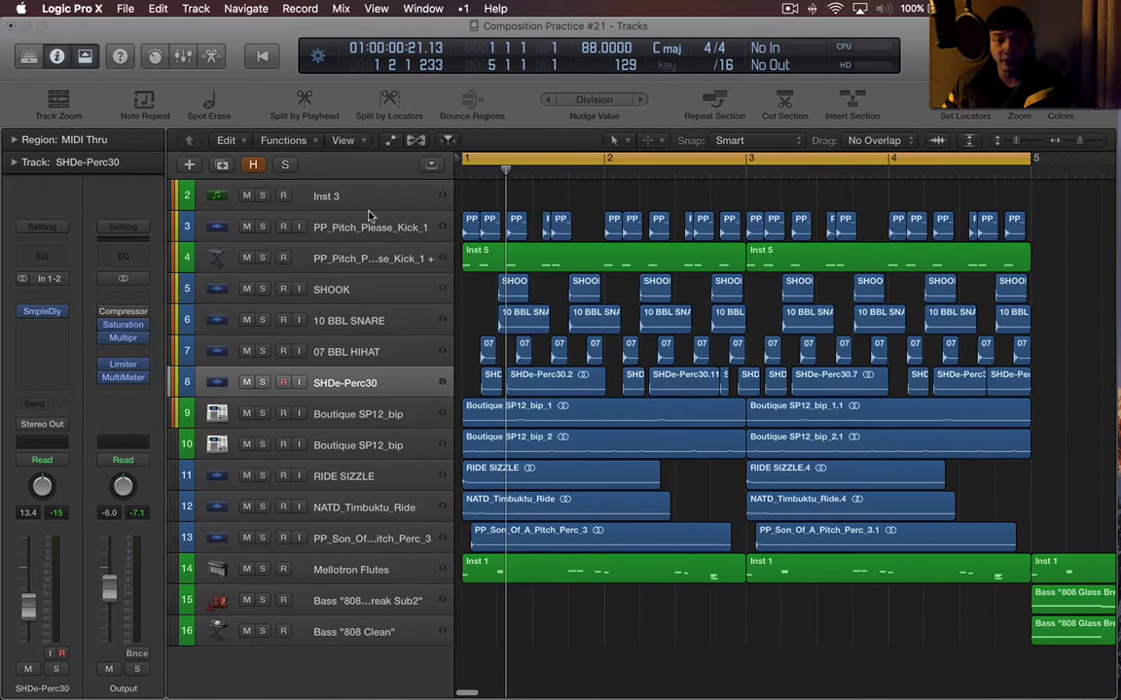
click(394, 229)
click(402, 256)
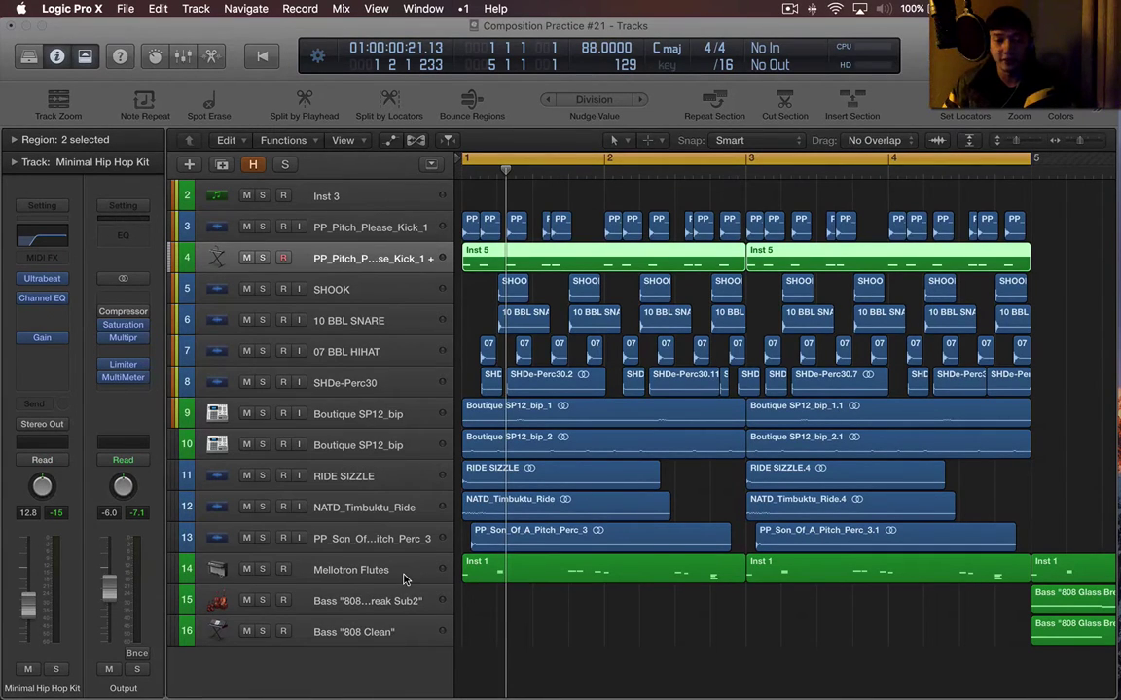
key(space)
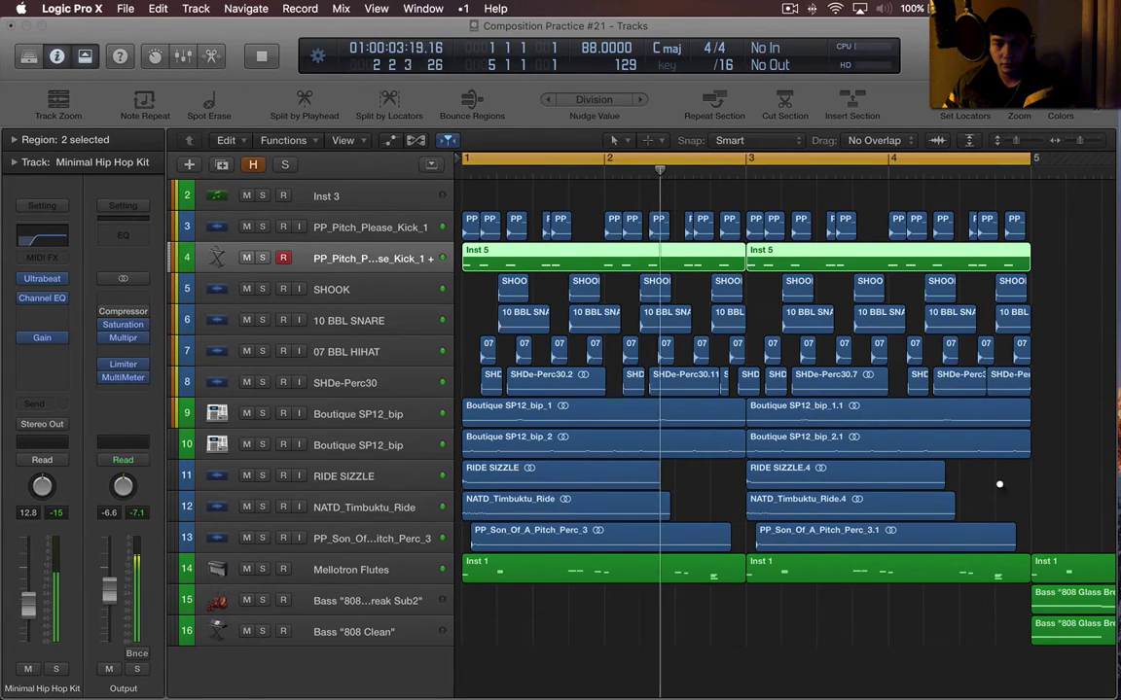
key(super+Left)
click(973, 455)
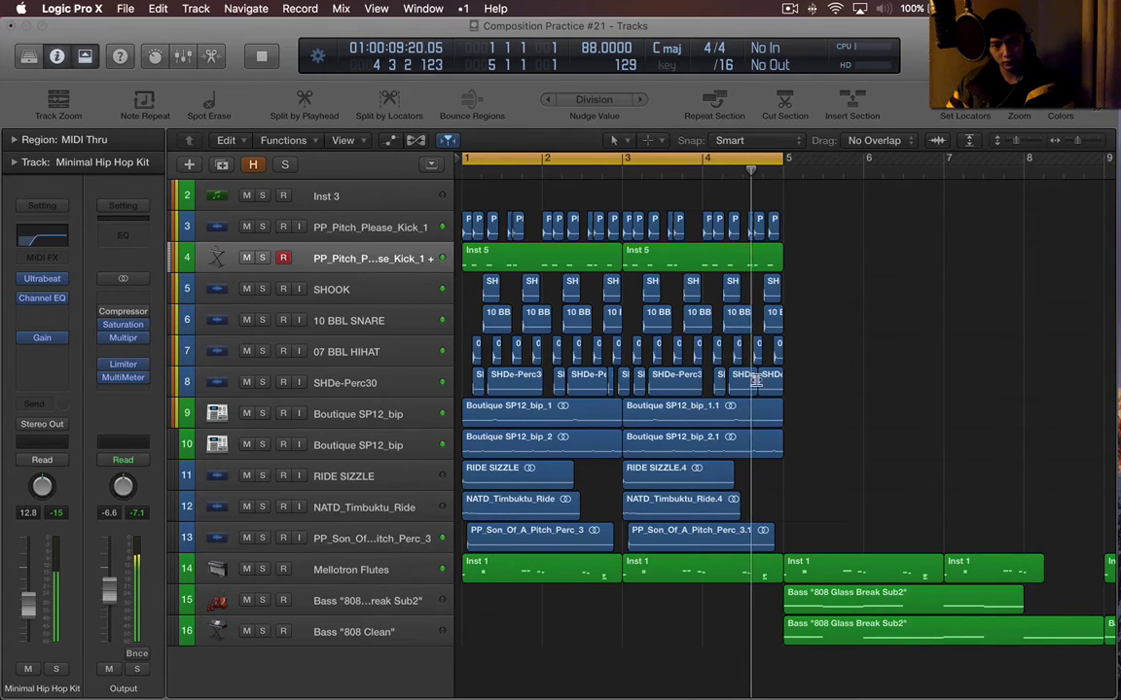
key(space)
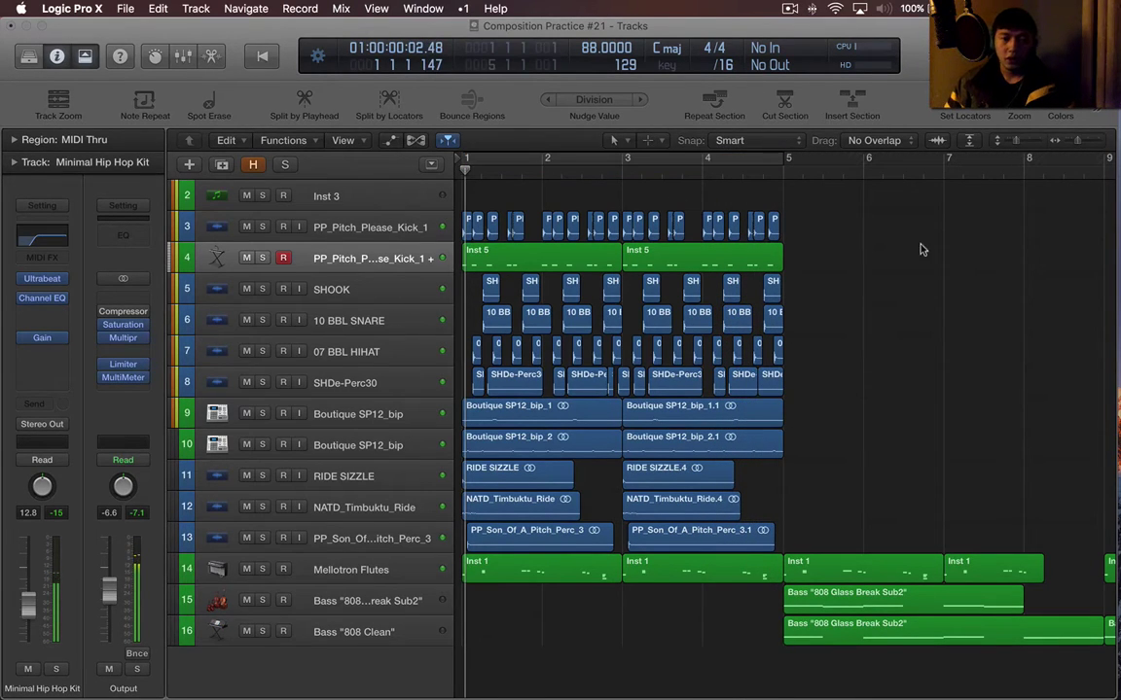
Audition the Mellotron Flutes track on its own with solo, and take the solo off again
drag(901, 207, 455, 536)
click(430, 564)
key(s)
key(s)
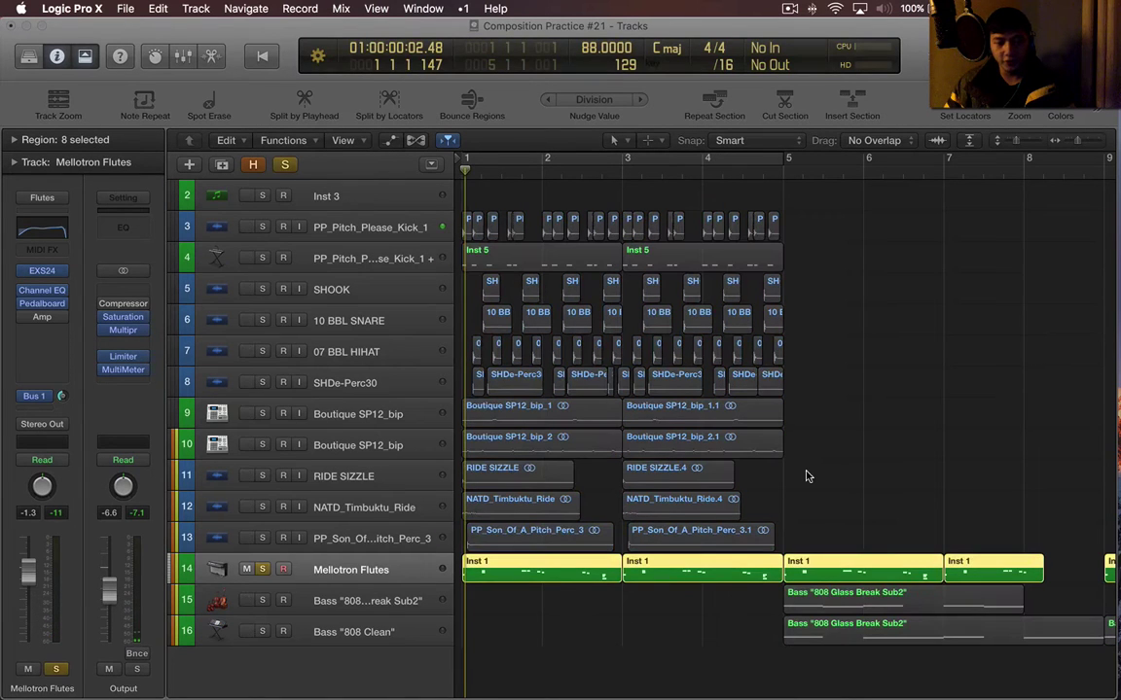
key(space)
key(s)
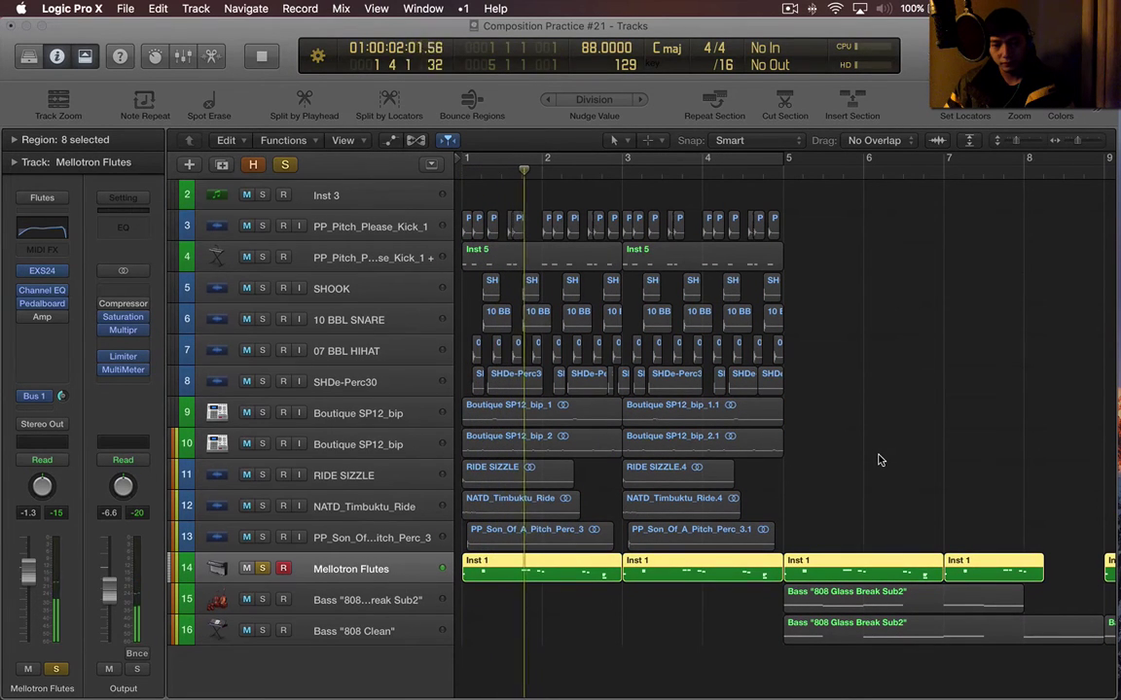
Hide the inspector and set the cycle range to bars 5–9 from the selected flute and 808 bass regions
click(825, 400)
drag(838, 393, 1021, 650)
click(949, 471)
drag(1033, 438, 895, 662)
key(i)
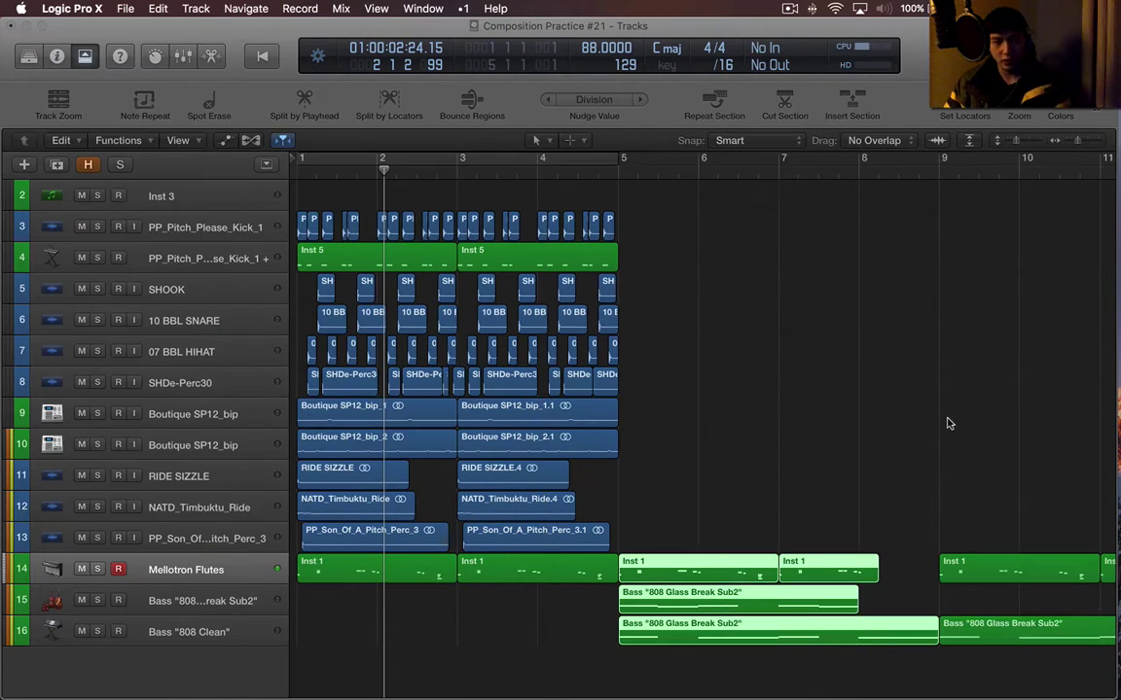
key(super+u)
Play the flute and 808 bass section starting at bar 5
key(space)
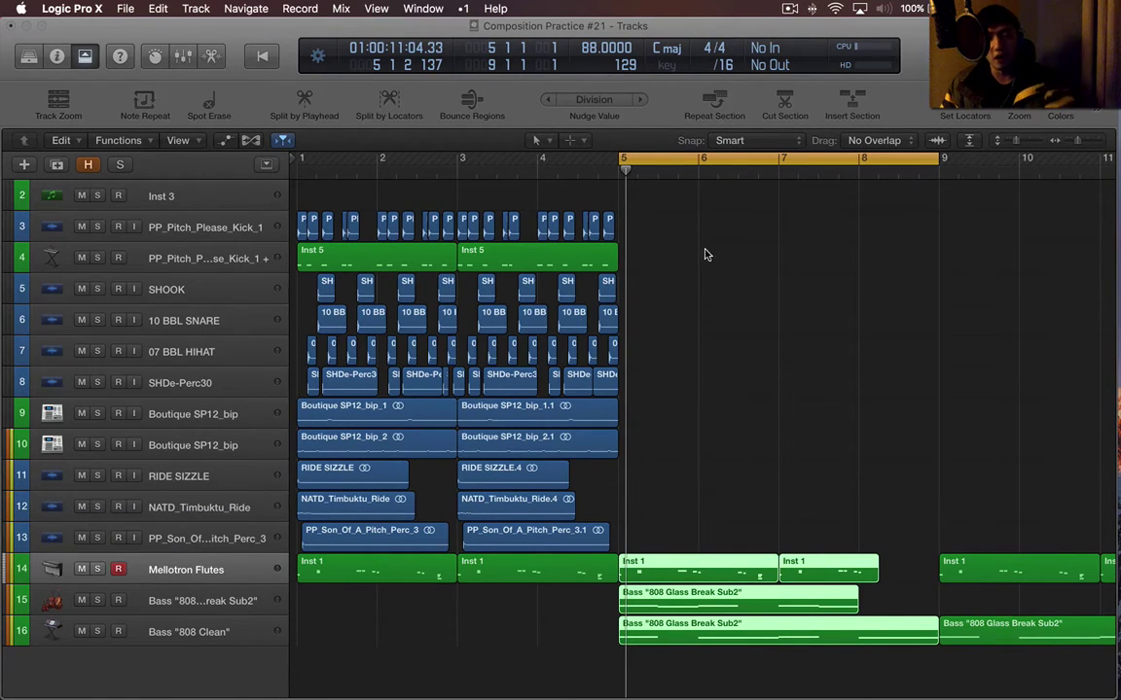
key(space)
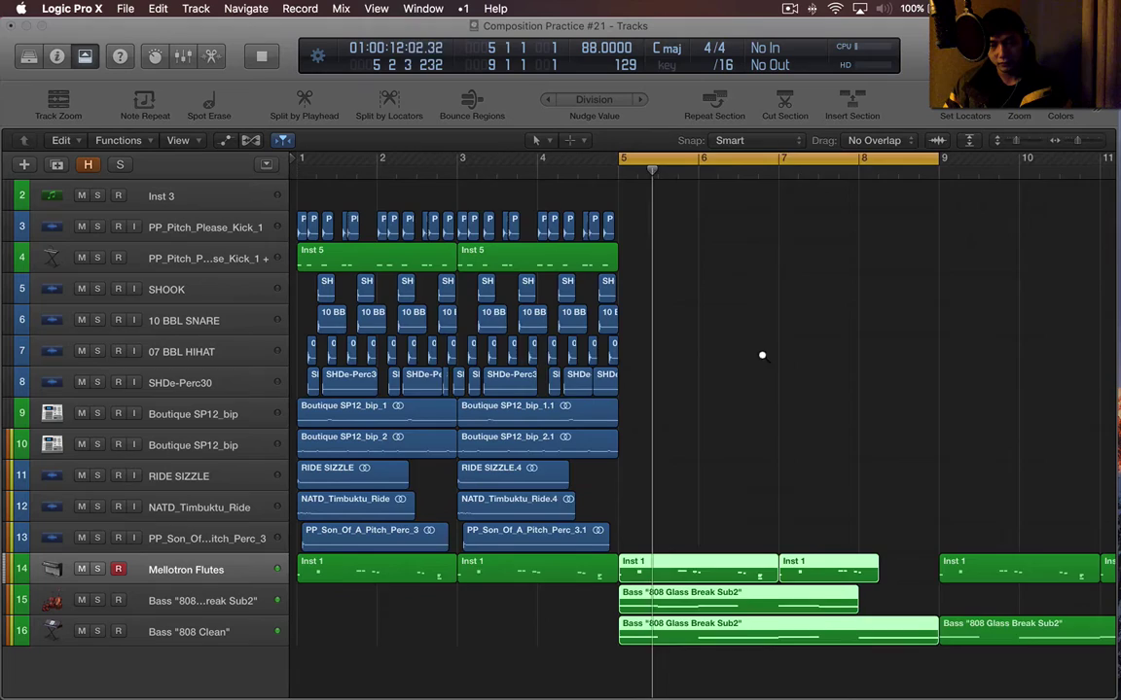
ctrl+alt+click(761, 355)
click(705, 424)
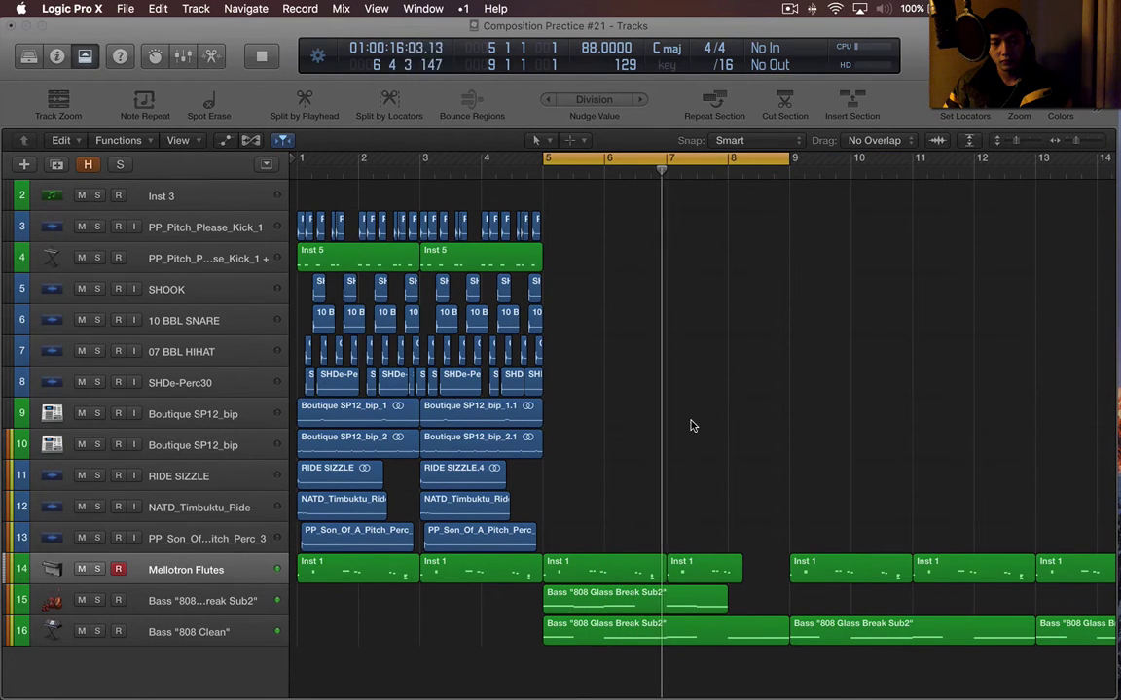
key(space)
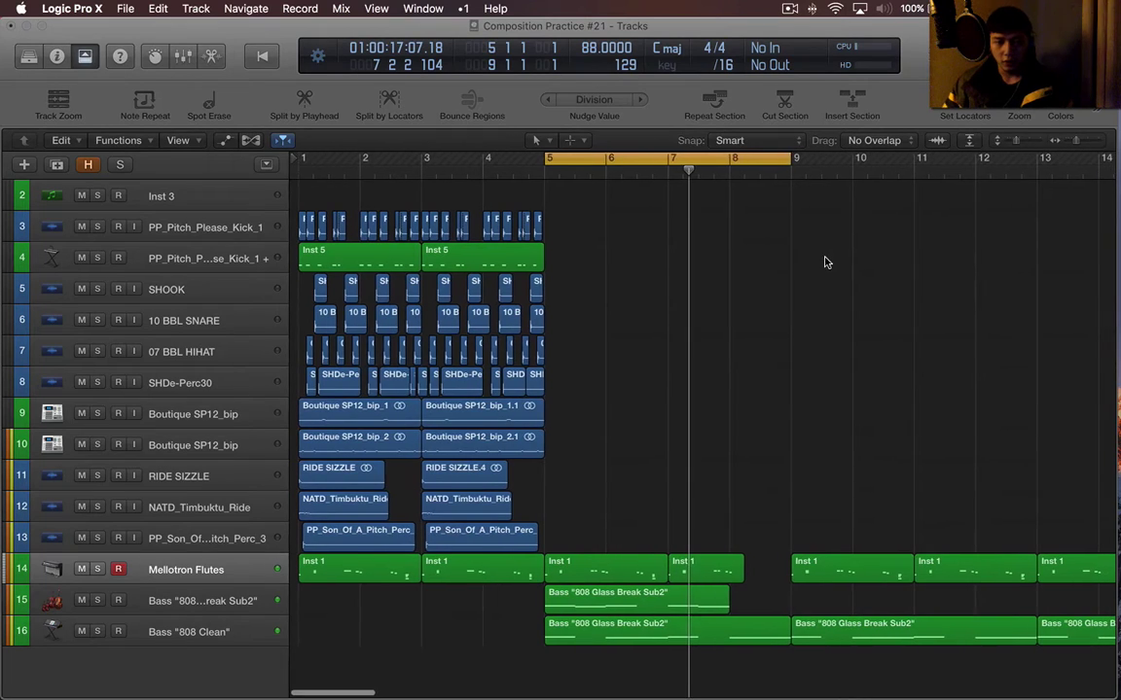
Turn off cycling and copy the eight 10 BBL SNARE regions from bars 1–4 to start at bar 5
key(c)
scroll(549, 280, up, 4)
scroll(550, 280, left, 5)
scroll(748, 296, down, 3)
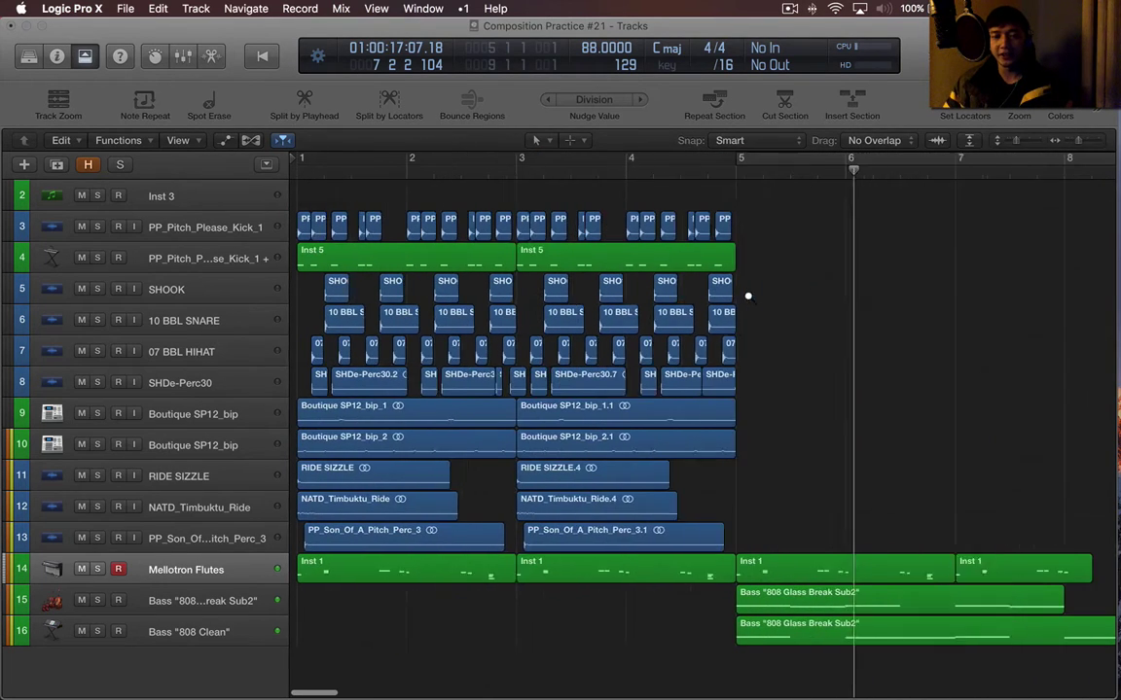
key(super+Left)
drag(694, 325, 315, 322)
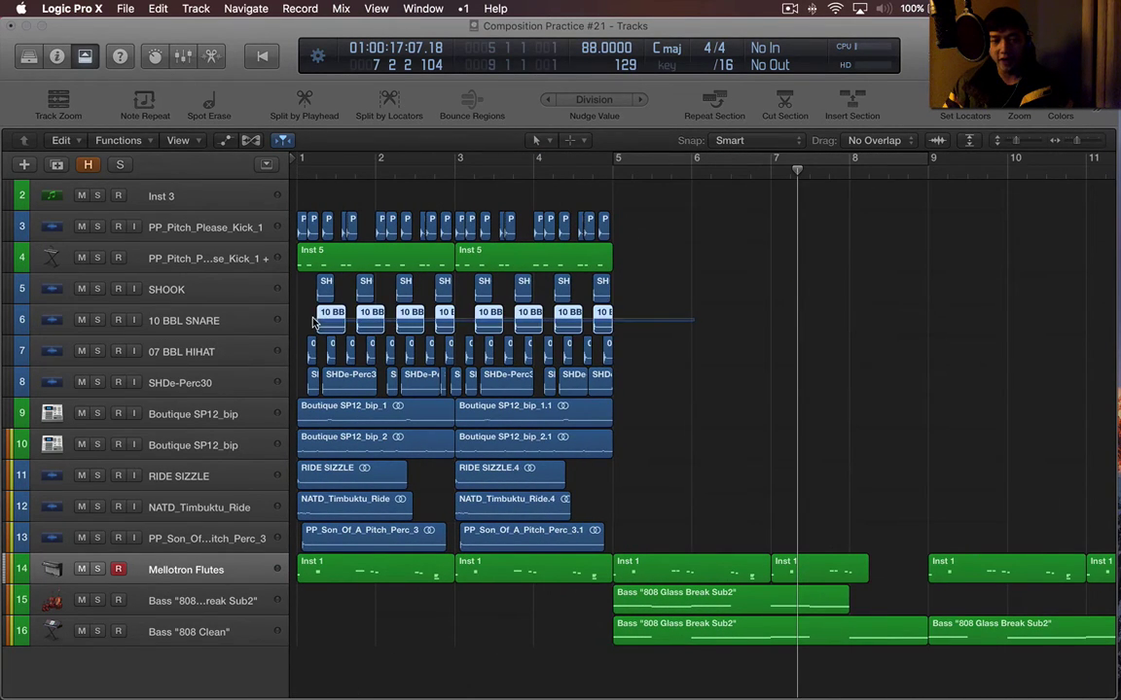
drag(717, 321, 326, 325)
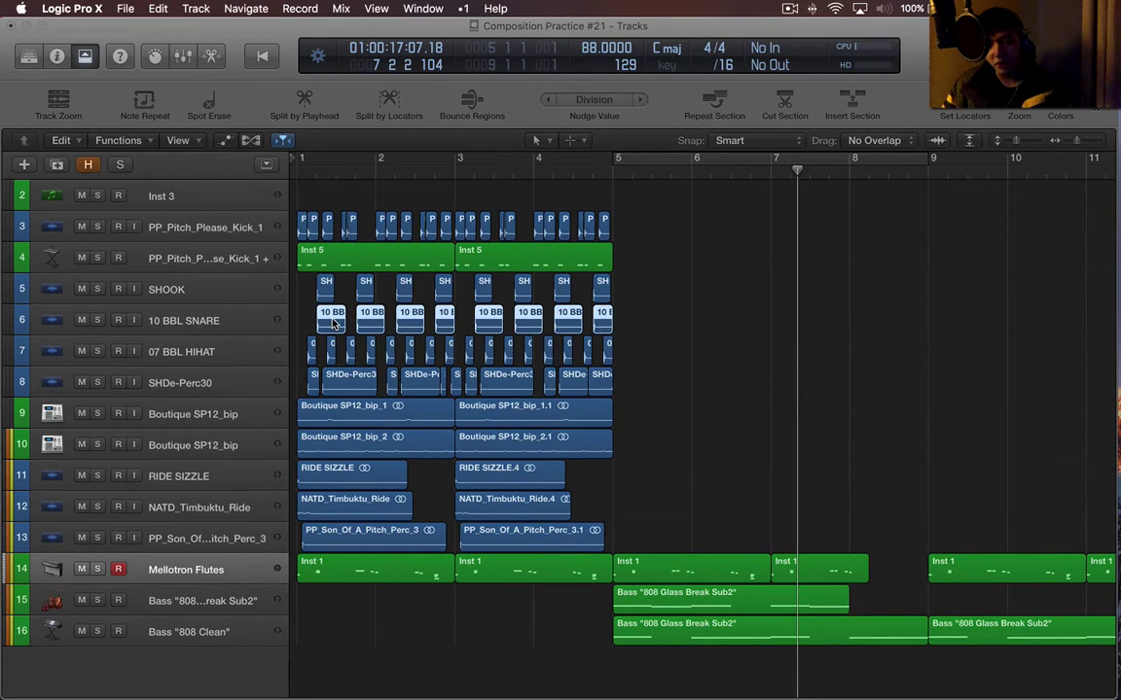
drag(332, 325, 646, 329)
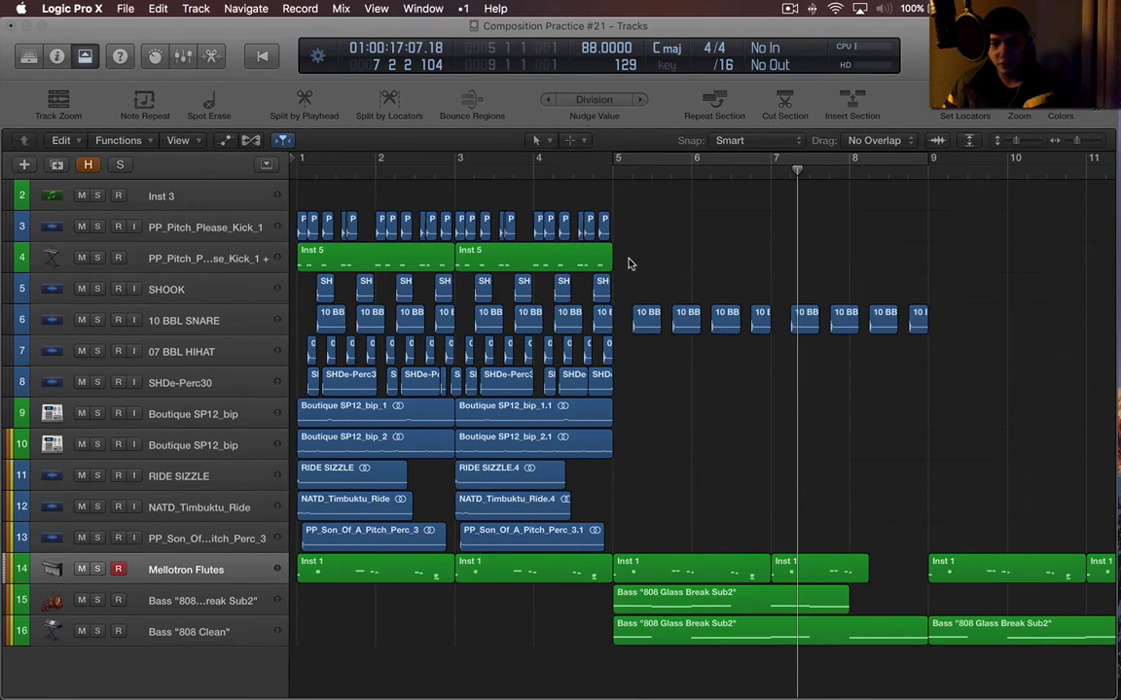
key(super+Left)
key(super+Left)
key(super+Right)
key(super+Right)
scroll(665, 272, left, 3)
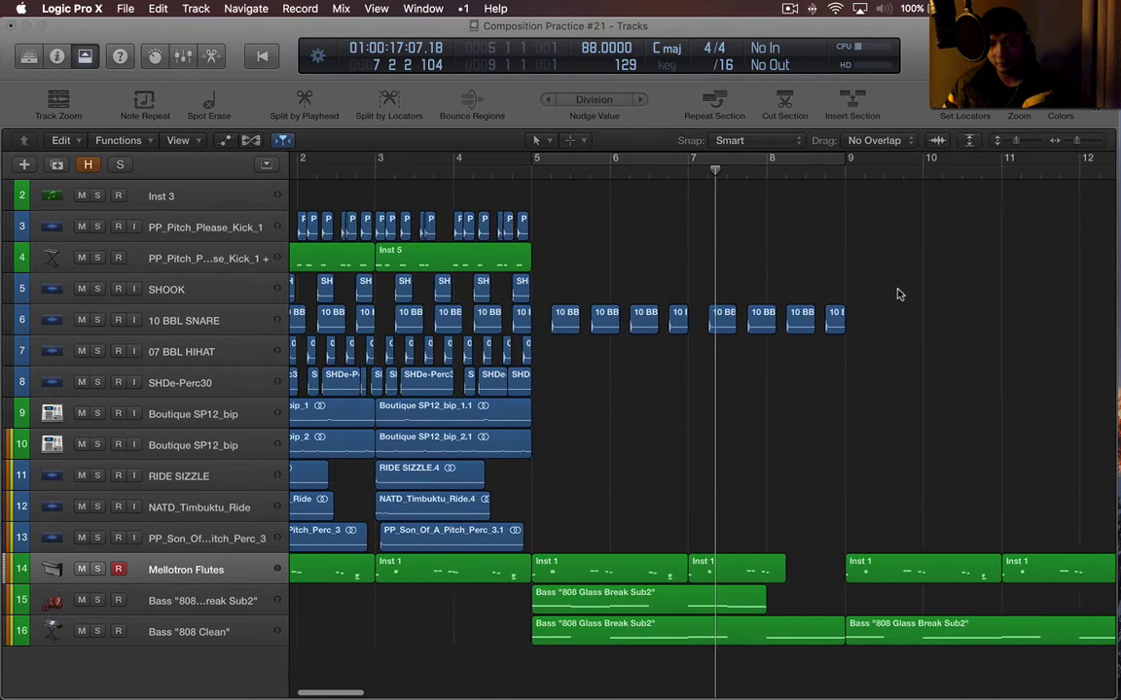
drag(892, 289, 576, 372)
scroll(610, 372, left, 3)
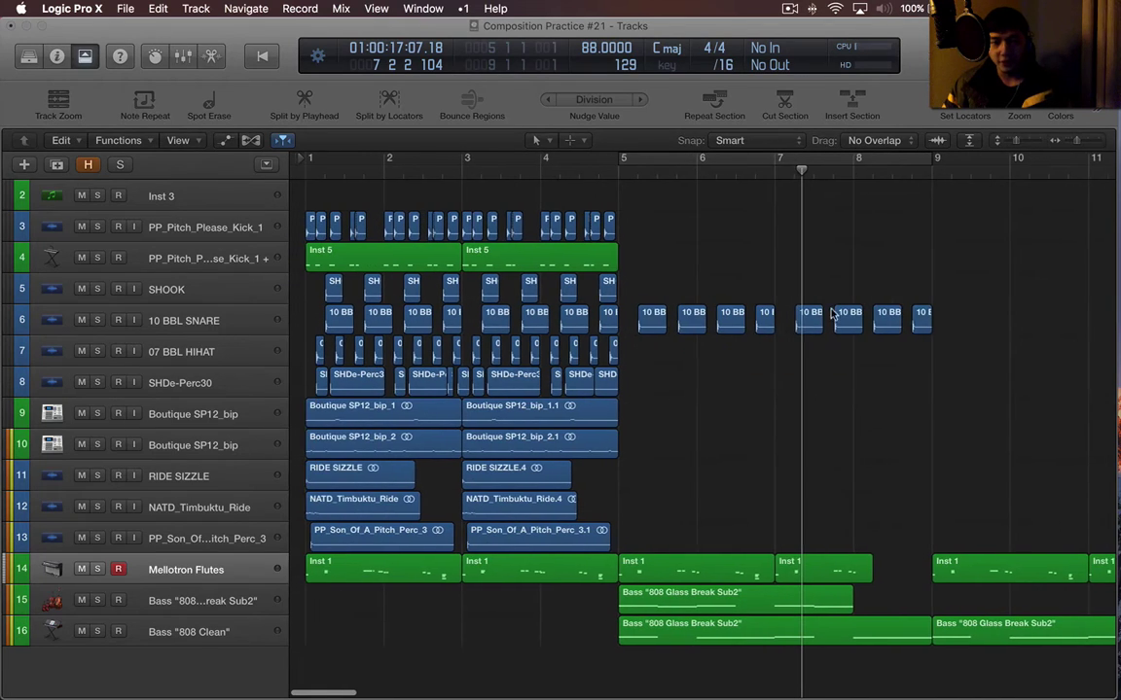
drag(987, 290, 632, 336)
click(653, 275)
Copy the PP_Pitch_Please_Kick_1 and SHDe-Perc30 regions from bars 1–4 into the section starting at bar 5
scroll(657, 275, up, 4)
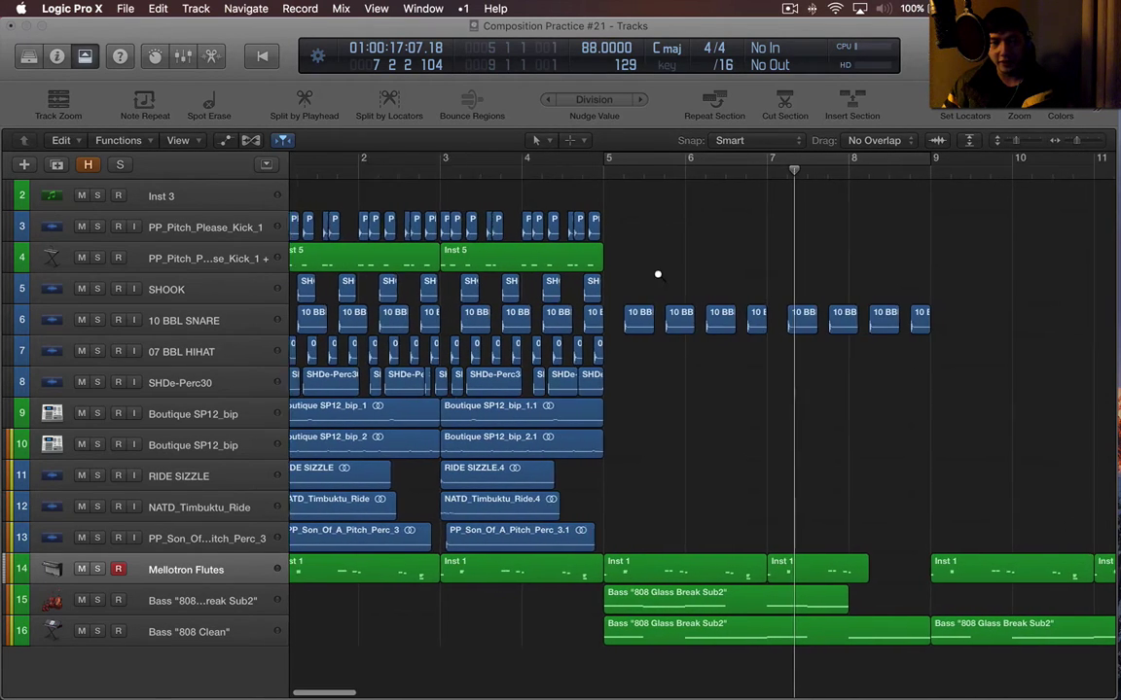
scroll(680, 253, left, 2)
drag(747, 215, 802, 230)
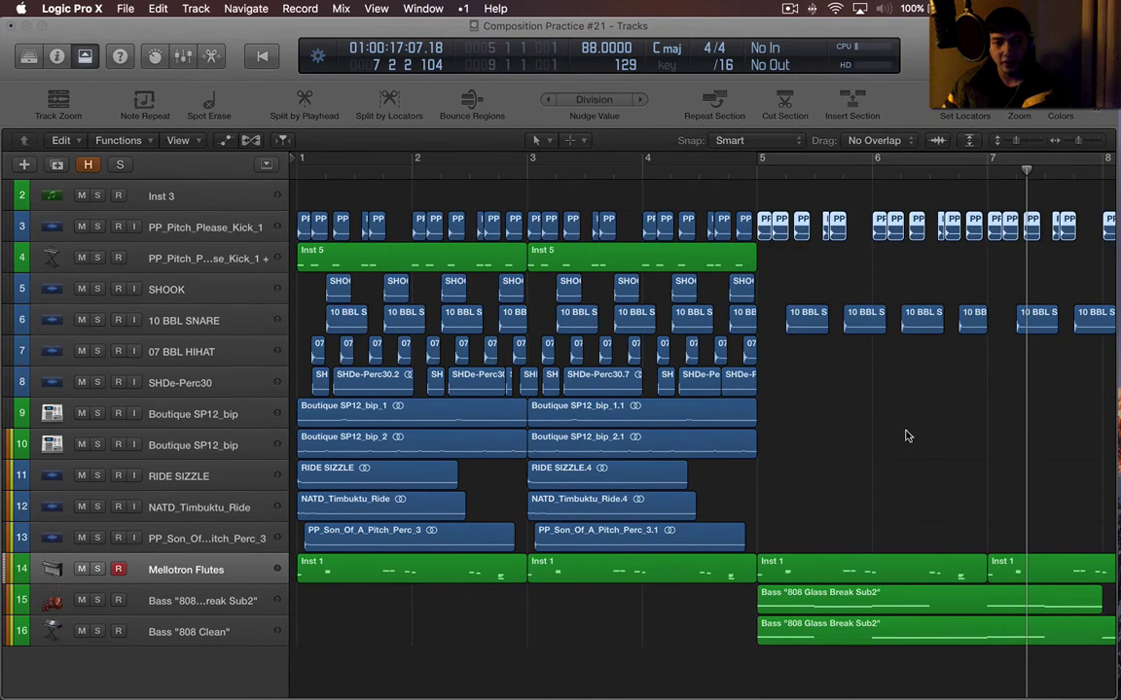
drag(720, 384, 795, 393)
key(super+Left)
Delete the copied kick, snare and percussion regions from bar 5 onward
drag(741, 223, 464, 446)
key(super+Right)
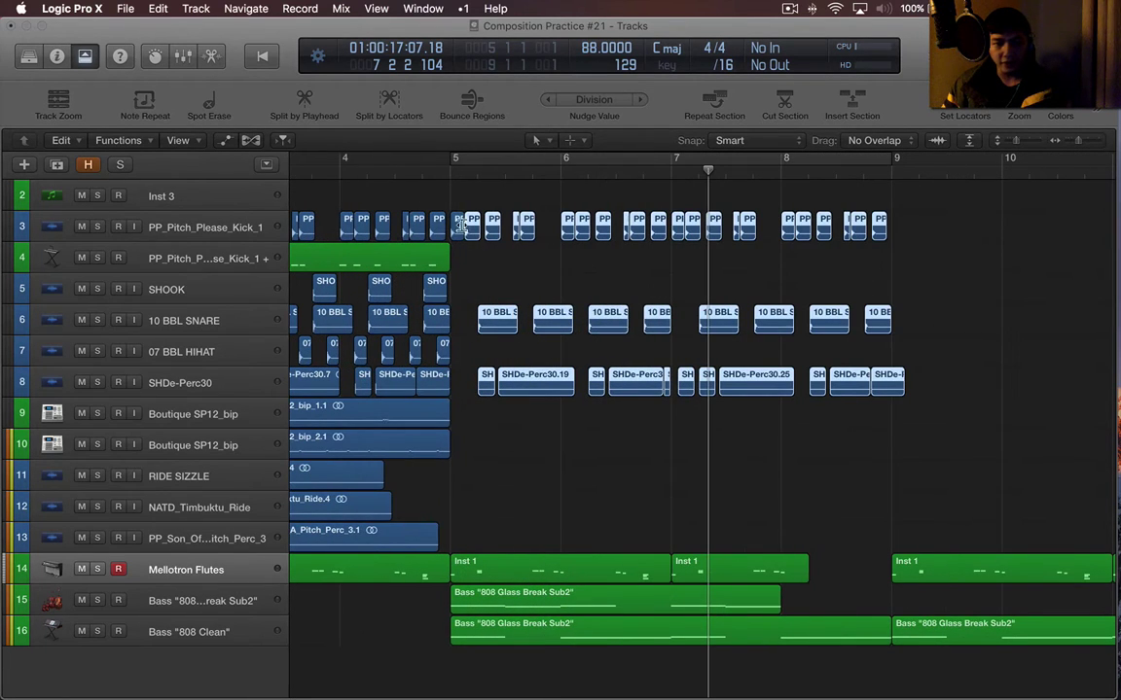
key(BackSpace)
scroll(720, 310, left, 5)
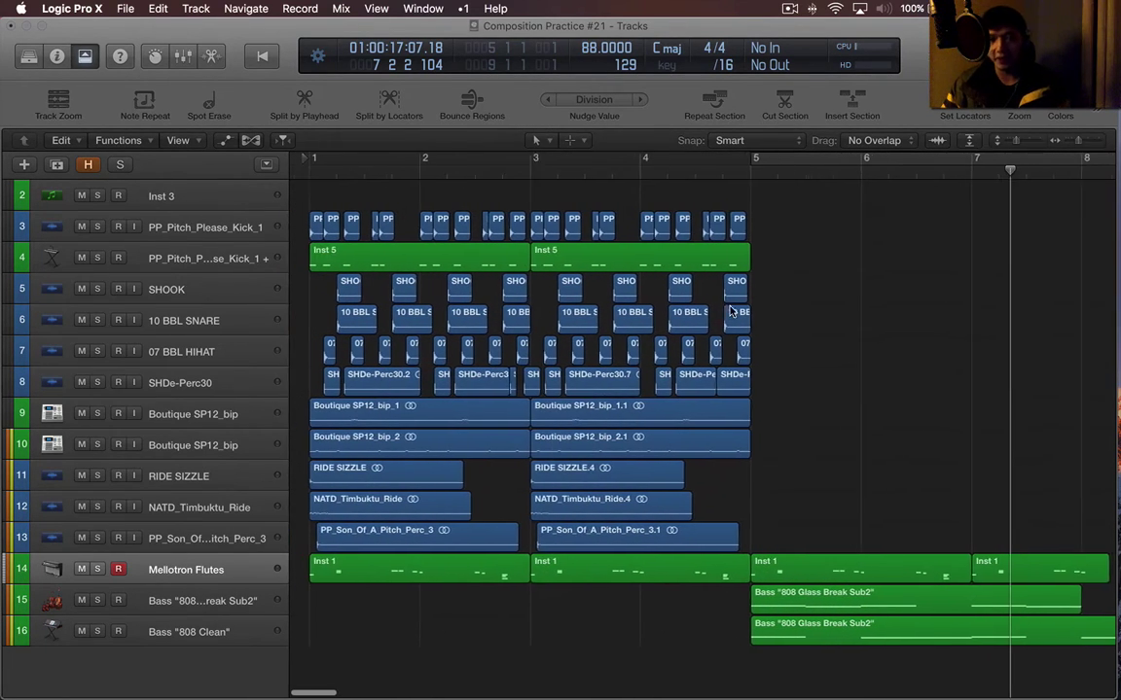
scroll(730, 310, right, 1)
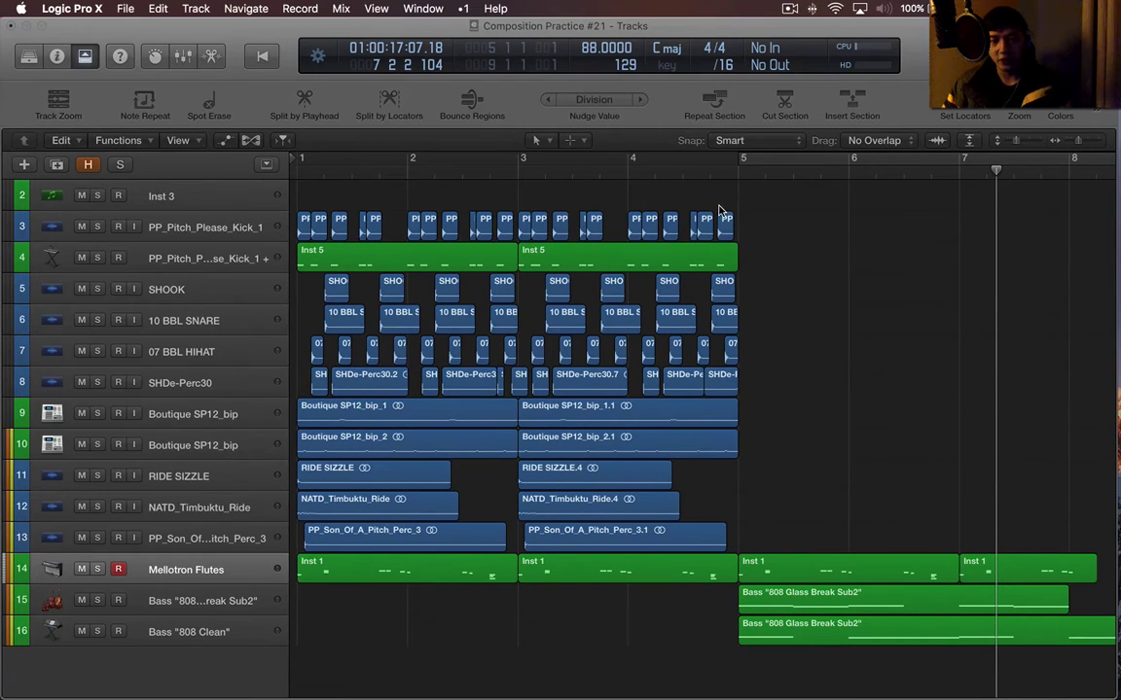
Choose the Marquee Tool and try a marquee selection over bars 1–4 of the PP_Pitch_Please_Kick_1 track, clearing it again
key(t)
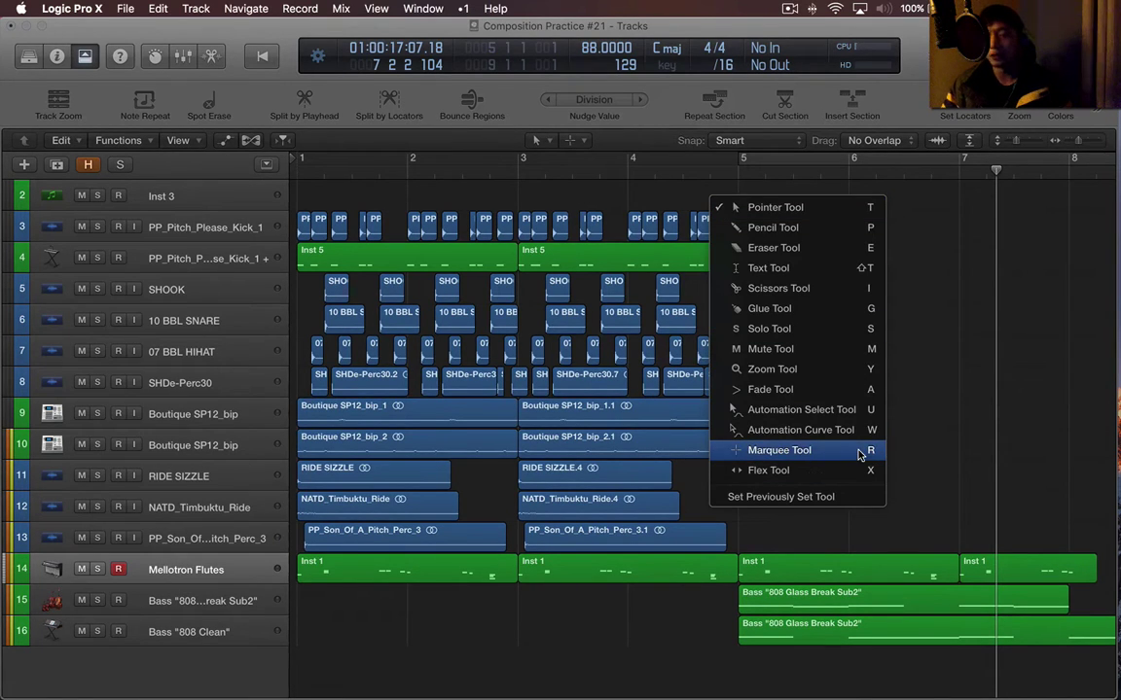
click(715, 204)
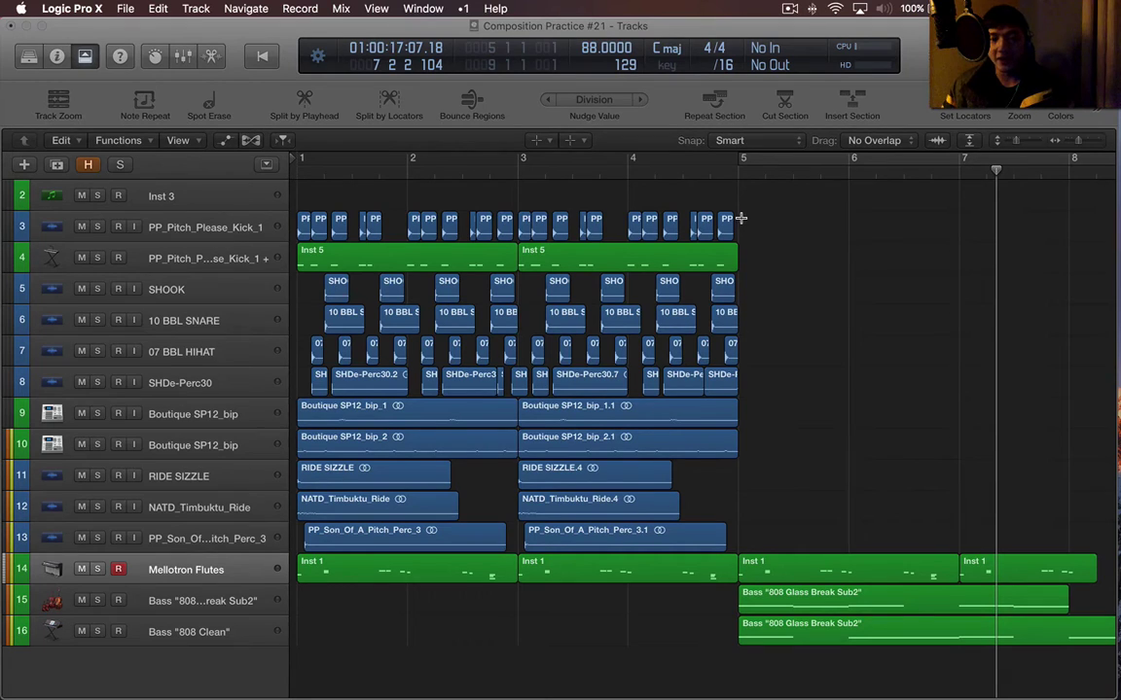
drag(738, 215, 299, 227)
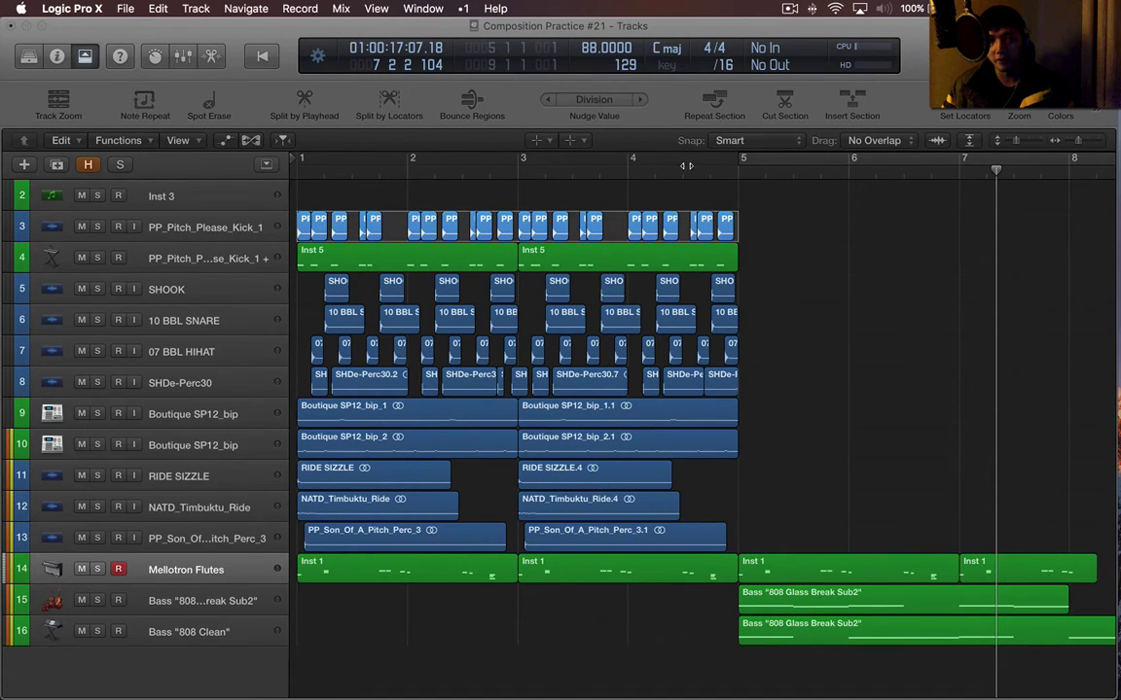
click(787, 299)
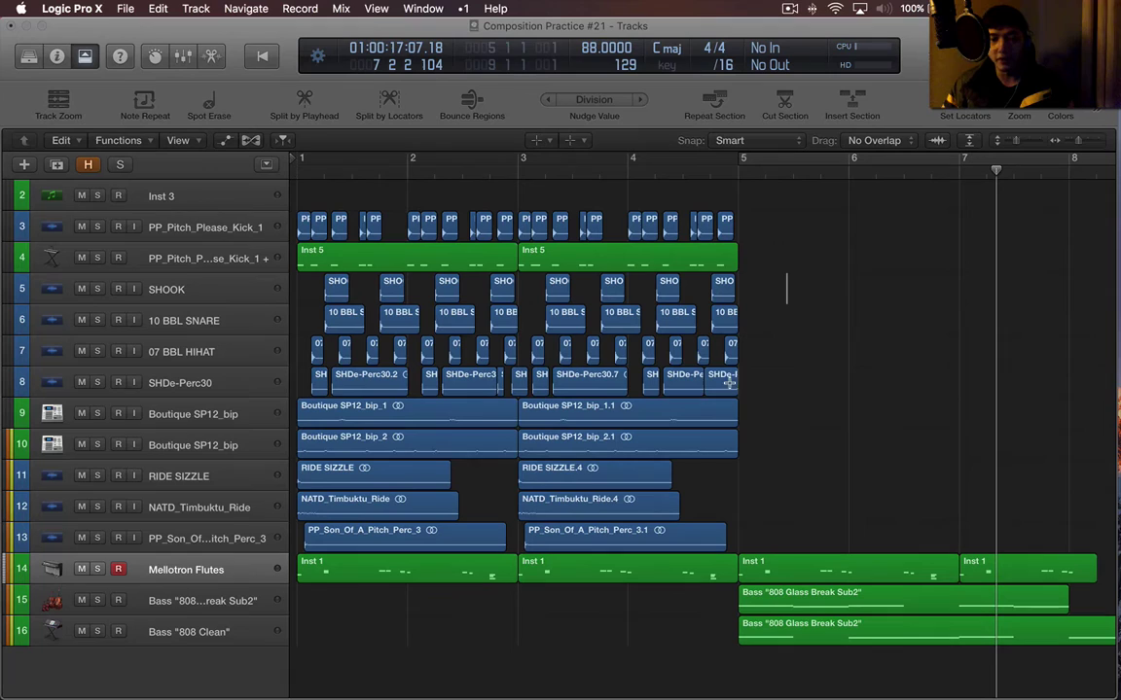
Copy a marquee selection of bars 1–4 on the SHDe-Perc30 track and paste it at bar 5 on track 9
drag(740, 382, 297, 389)
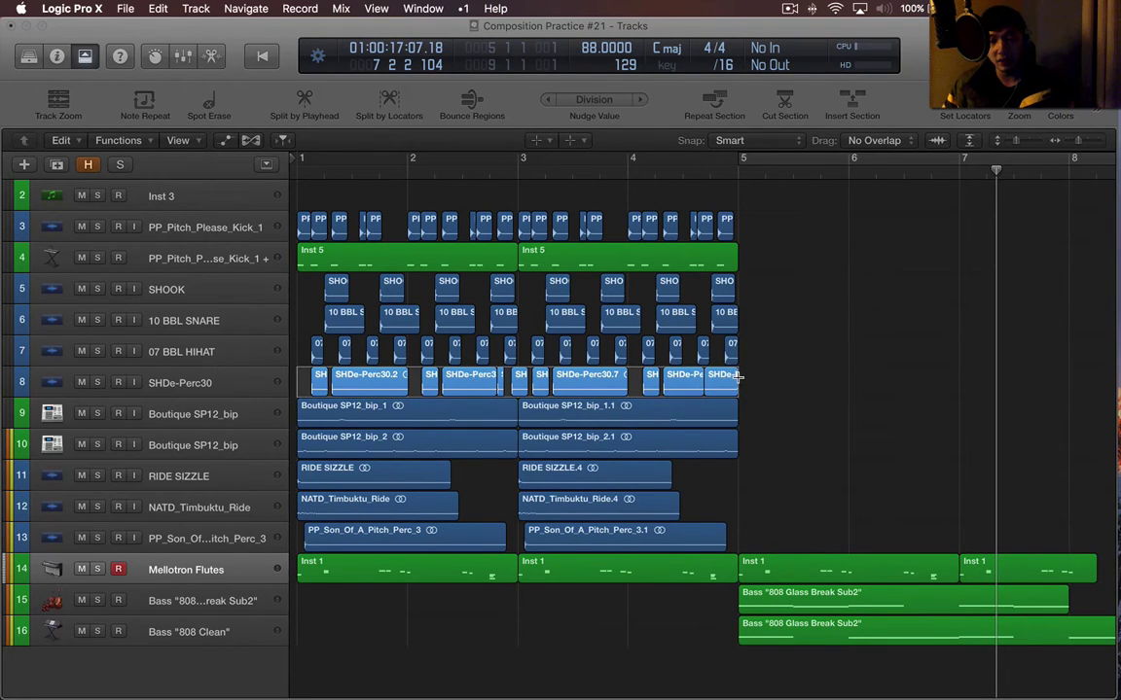
click(954, 341)
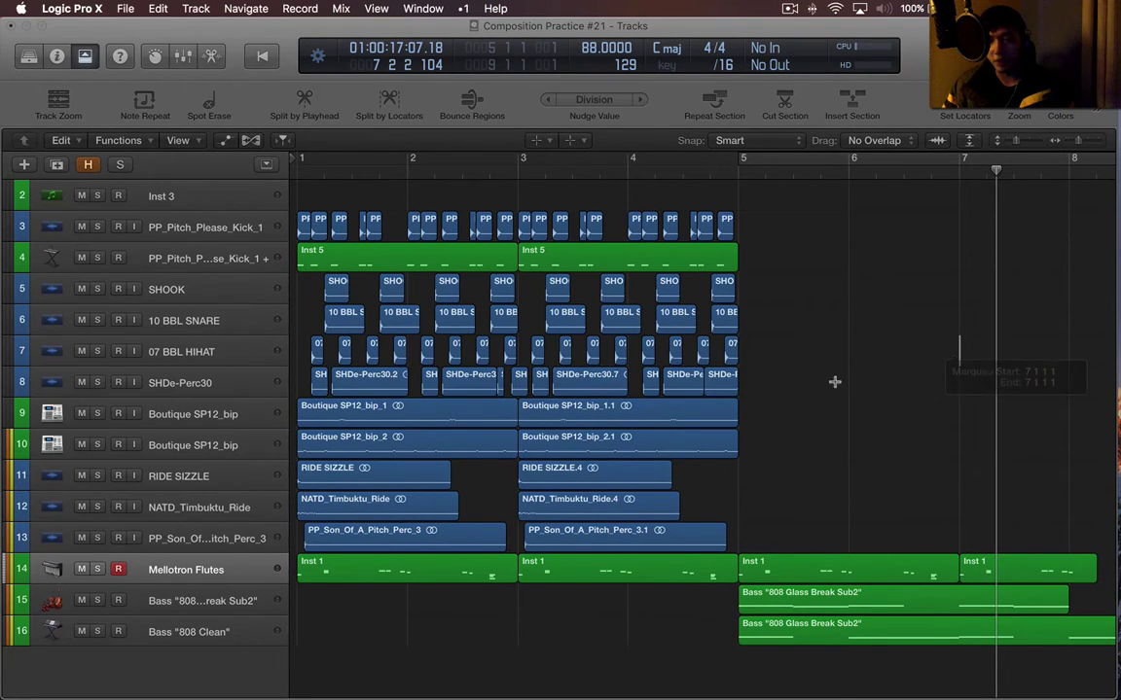
click(738, 408)
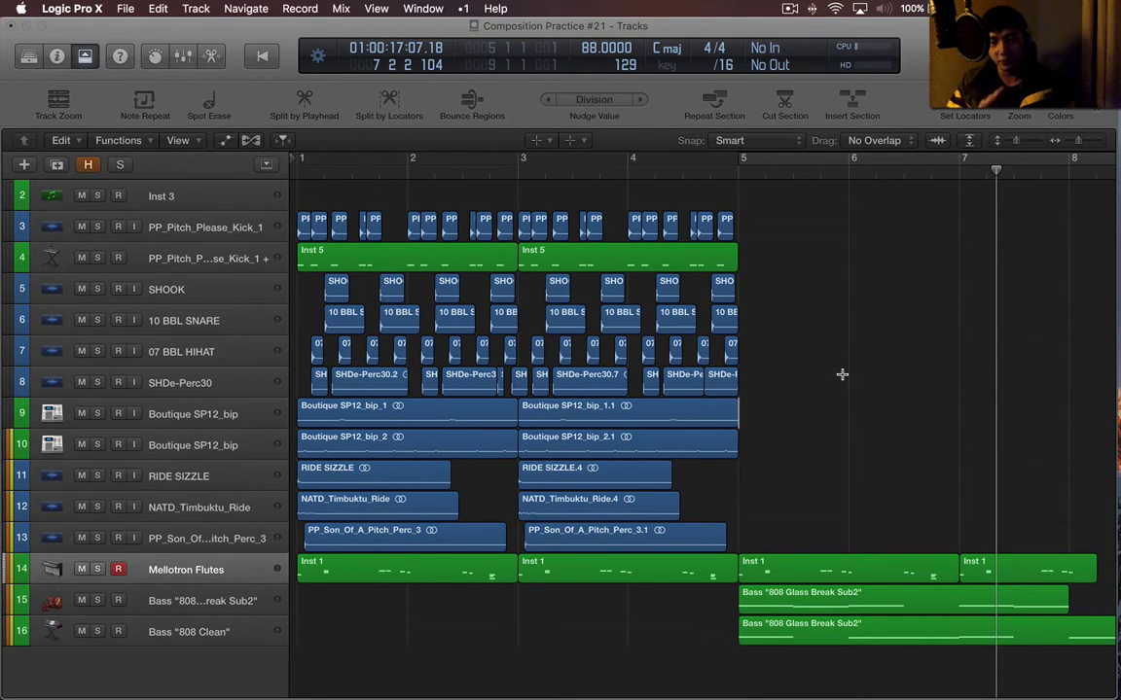
key(super+v)
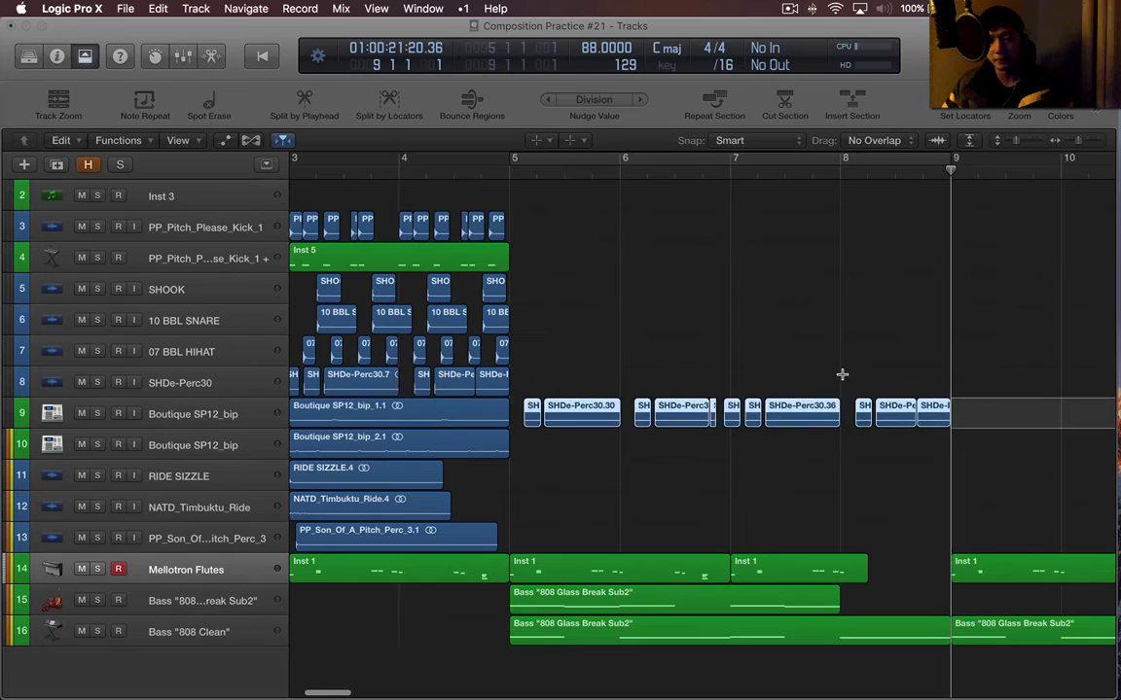
Switch back to the Pointer Tool and set the cycle range to bars 5–9
click(736, 336)
key(t)
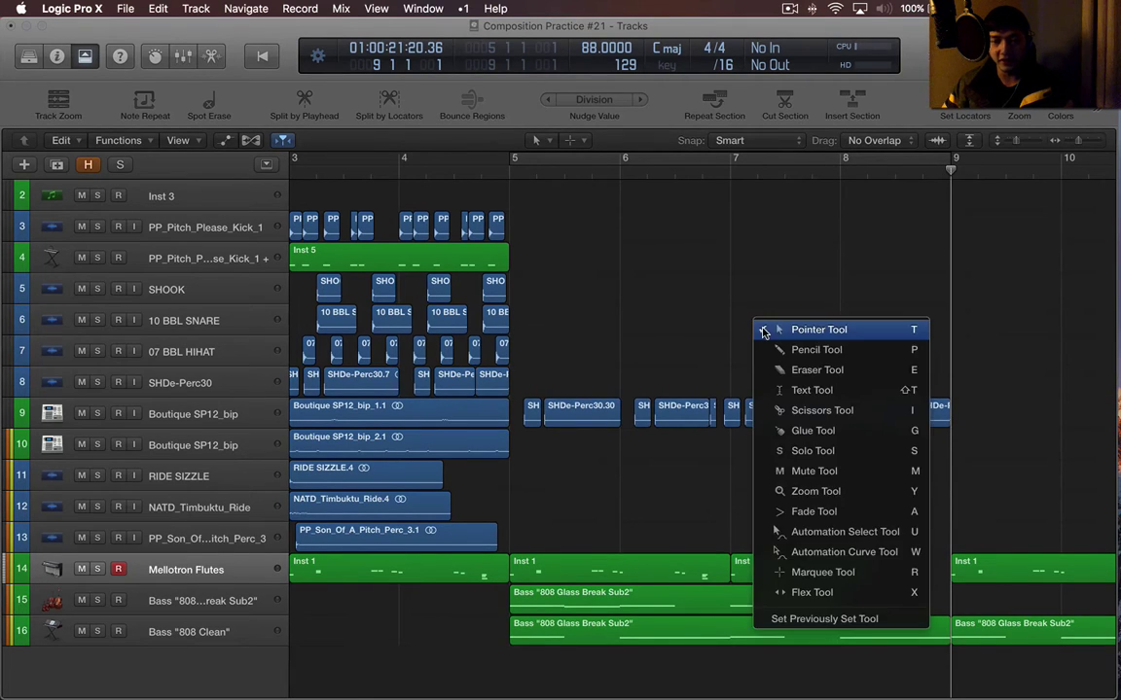
key(t)
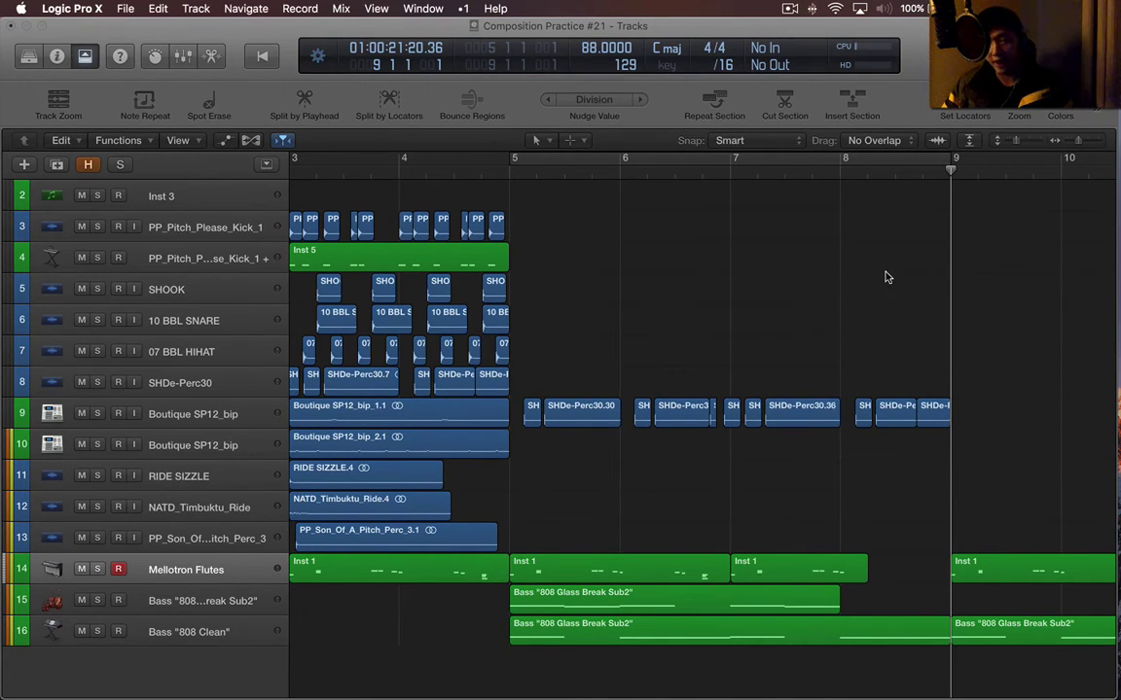
key(super+u)
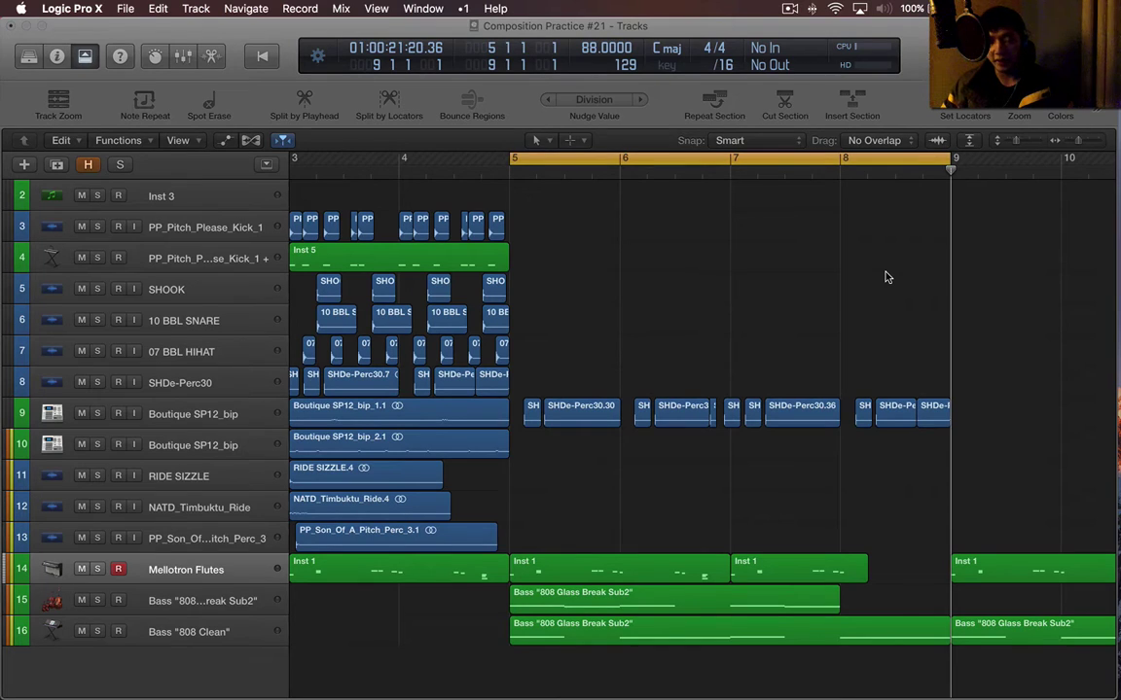
Play back the cycled bars 5–9, stop playback and turn the cycle off
key(space)
scroll(793, 282, left, 2)
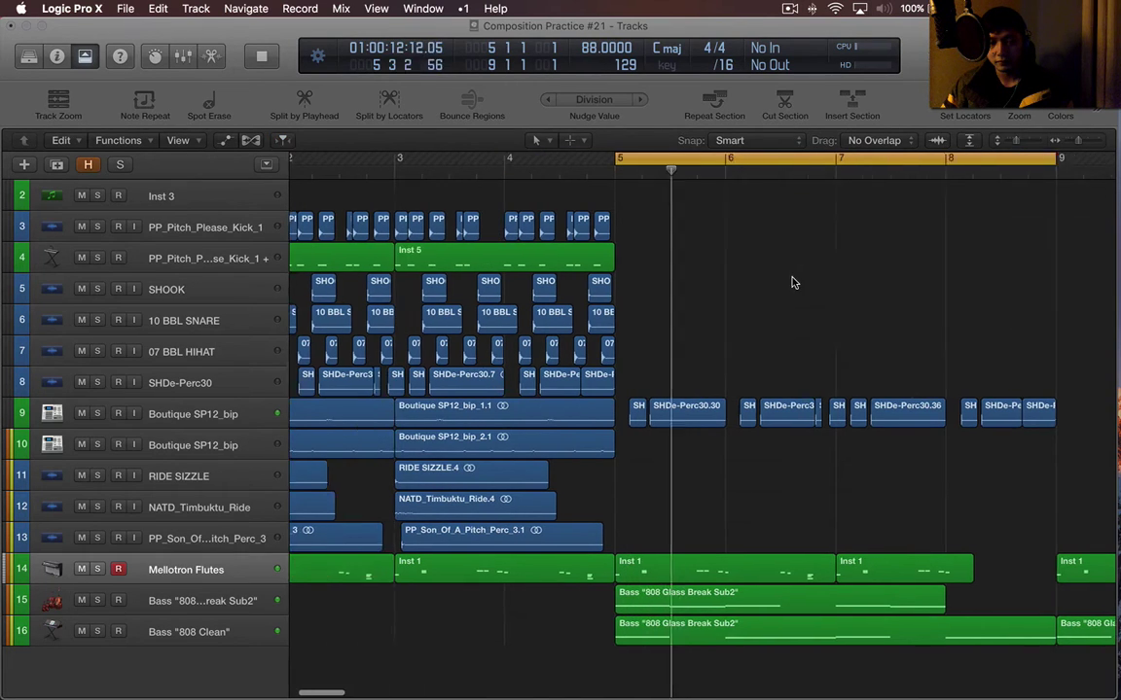
scroll(793, 282, left, 2)
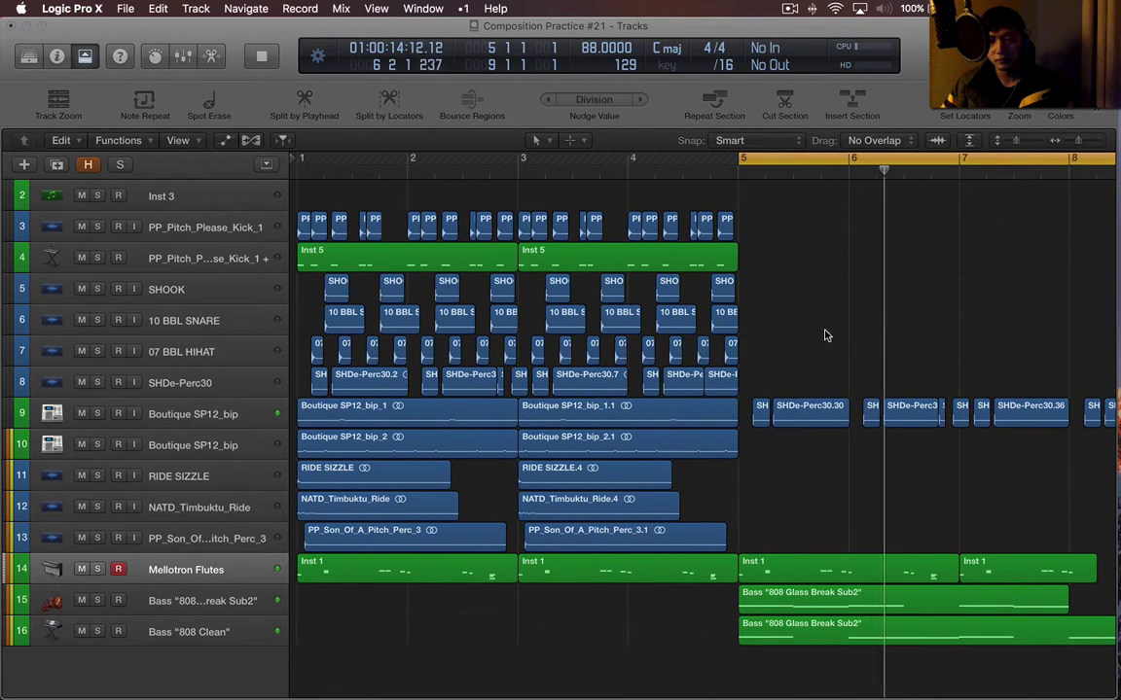
key(space)
key(c)
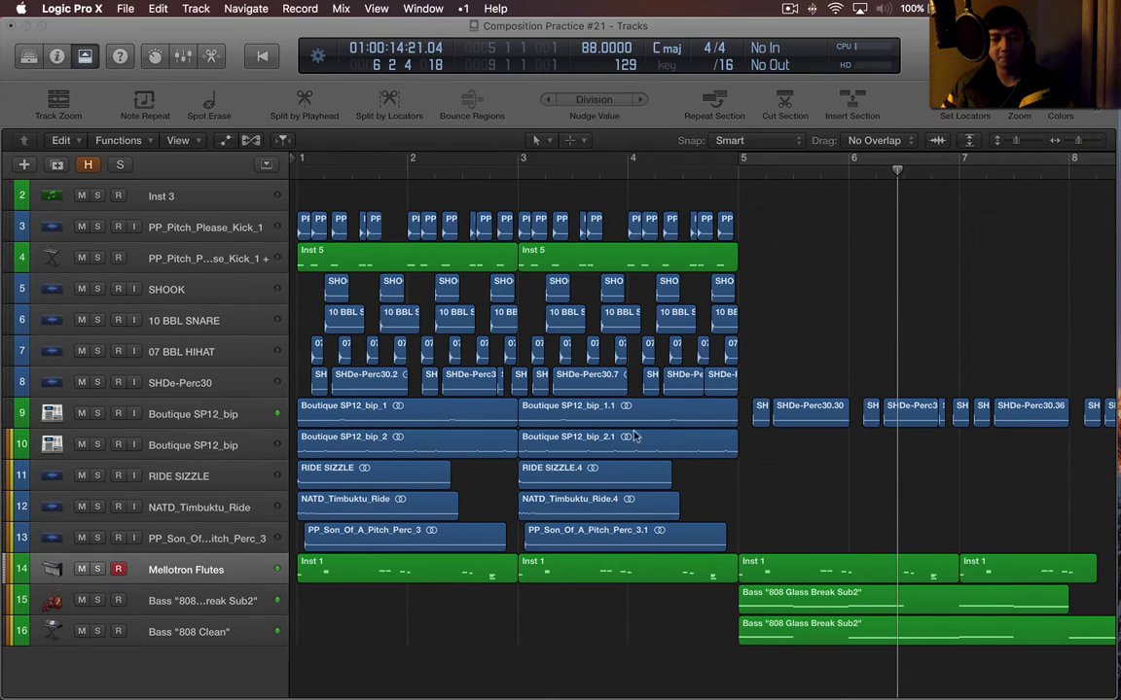
drag(776, 446, 445, 438)
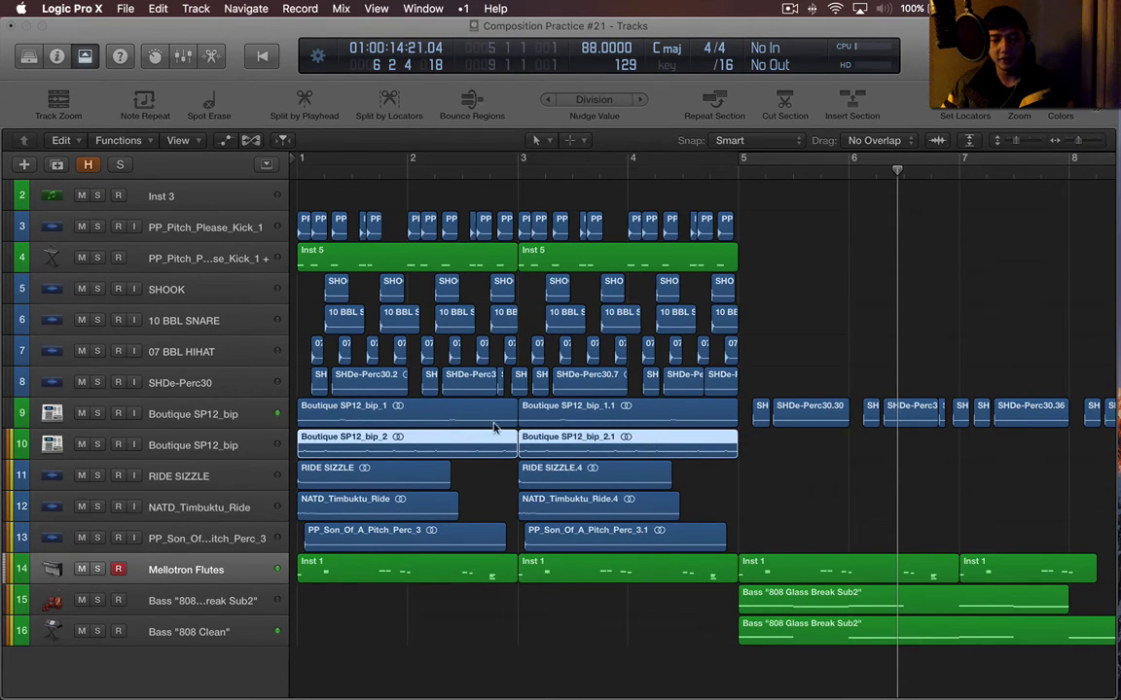
click(848, 303)
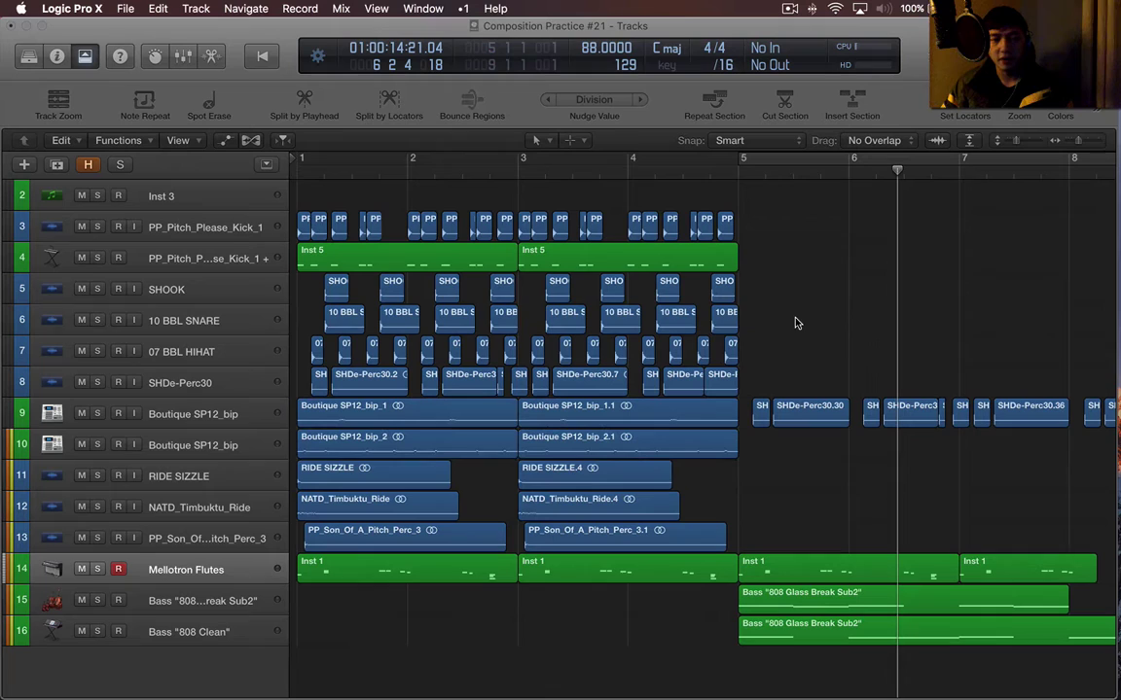
drag(795, 323, 250, 285)
click(871, 320)
Copy a marquee selection of bars 1–4 on the SHOOK and 10 BBL SNARE tracks, paste it at bar 5, and return to the Pointer Tool
drag(737, 277, 296, 323)
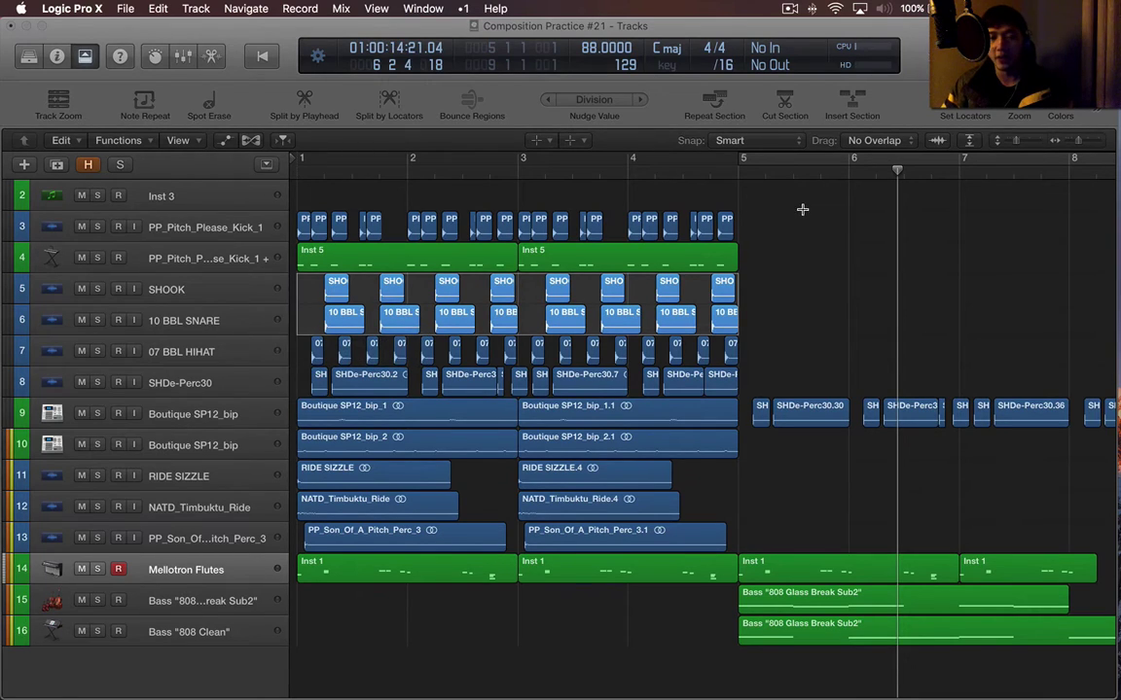
click(739, 280)
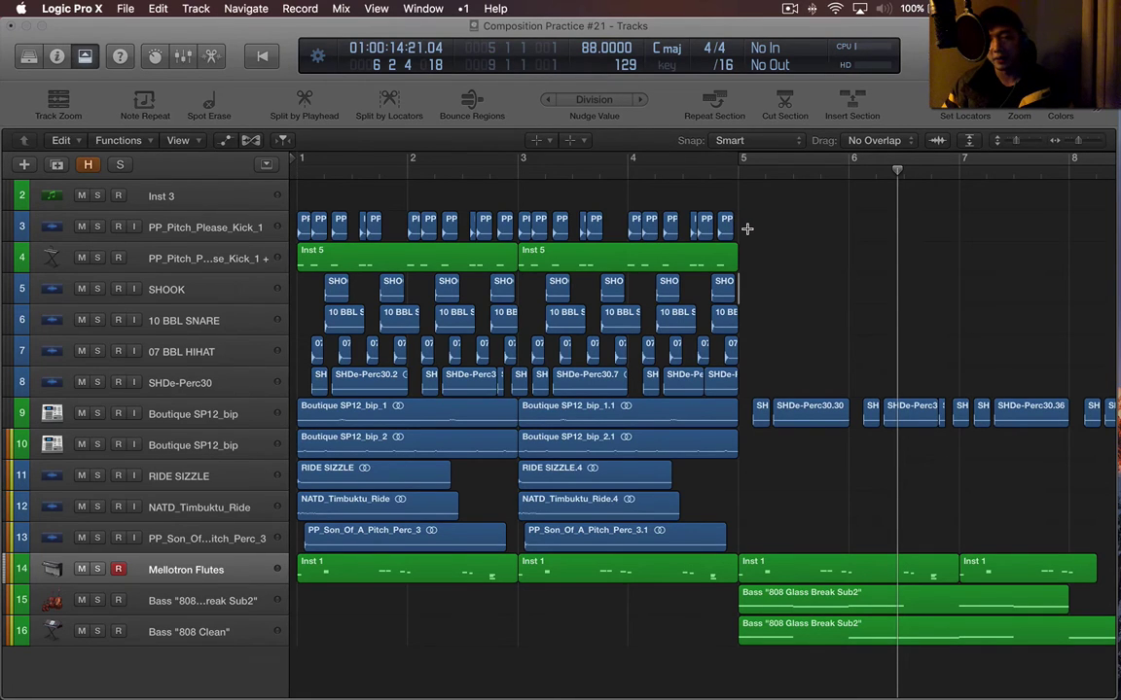
key(super+r)
key(t)
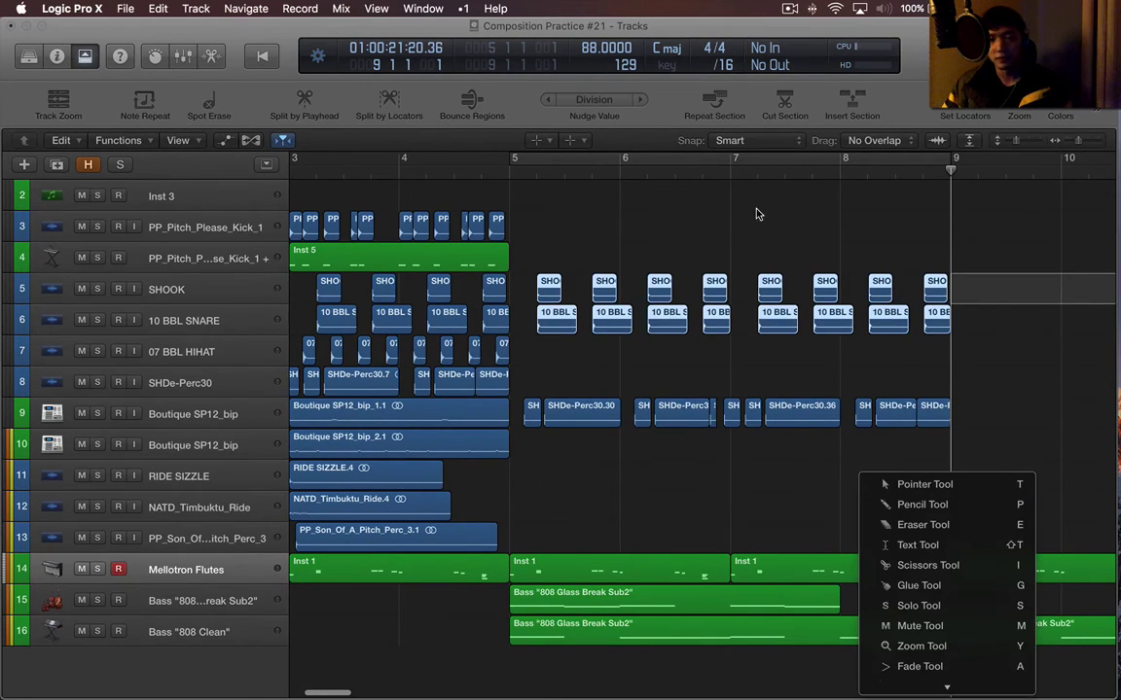
click(938, 487)
Play back bars 5–9 with the cycle on to check the pasted SHOOK and snare regions, then stop and turn the cycle off
key(c)
key(space)
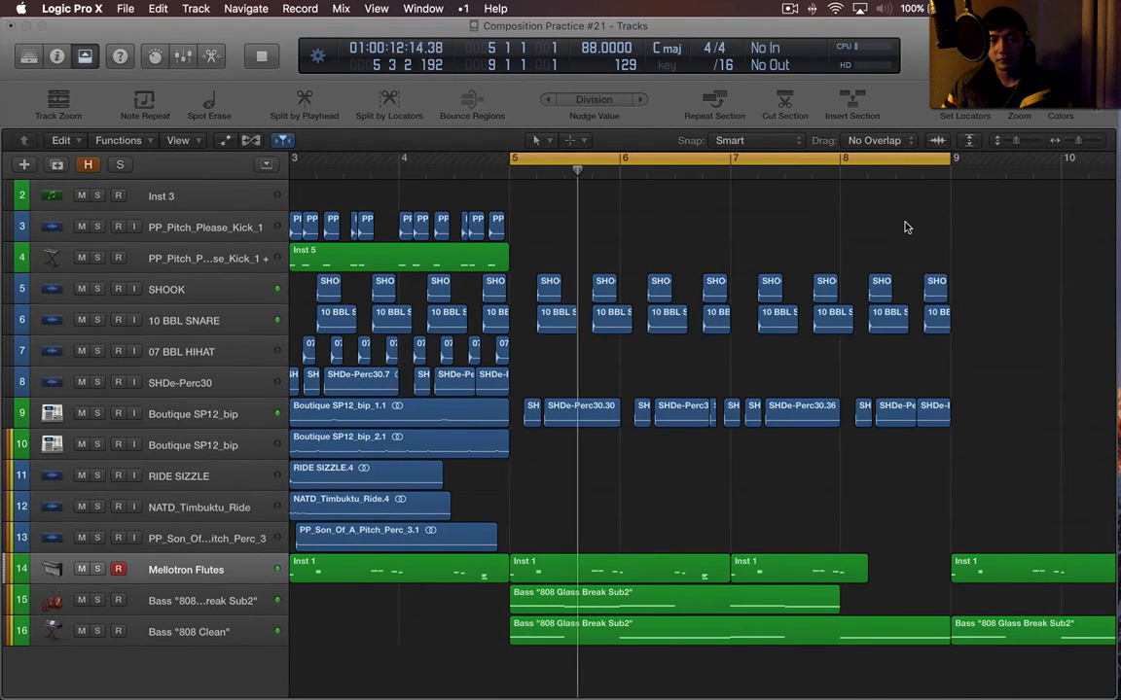
key(Return)
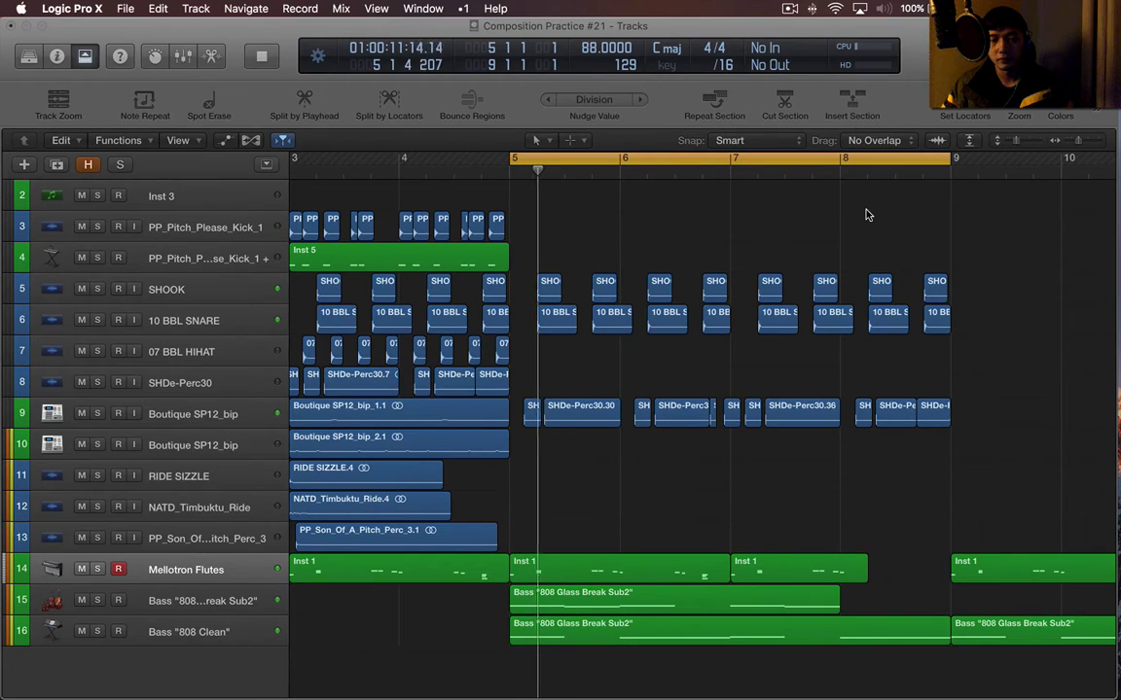
scroll(856, 230, left, 3)
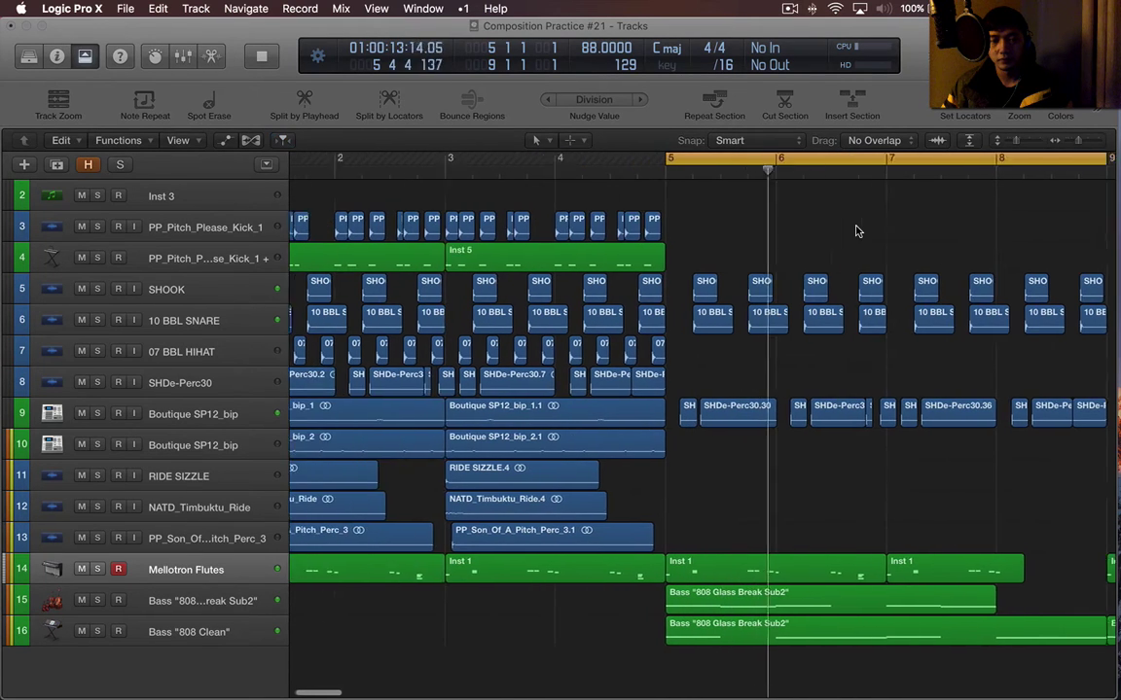
scroll(856, 230, left, 2)
scroll(850, 260, down, 3)
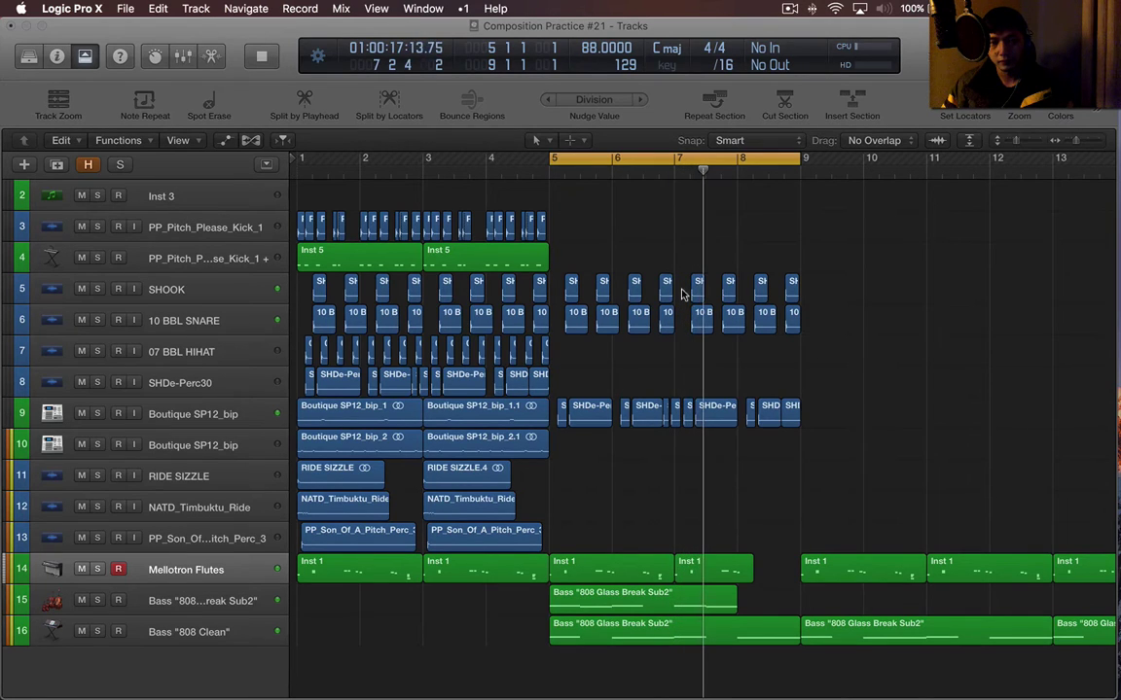
scroll(768, 223, down, 2)
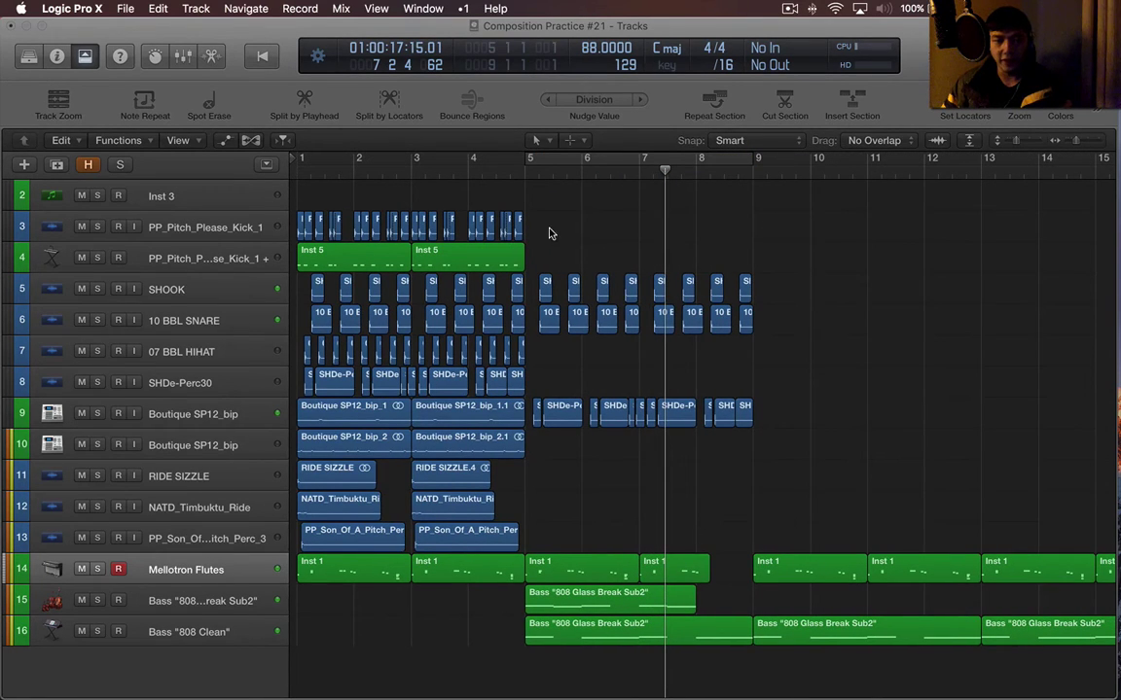
key(t)
key(r)
key(t)
key(r)
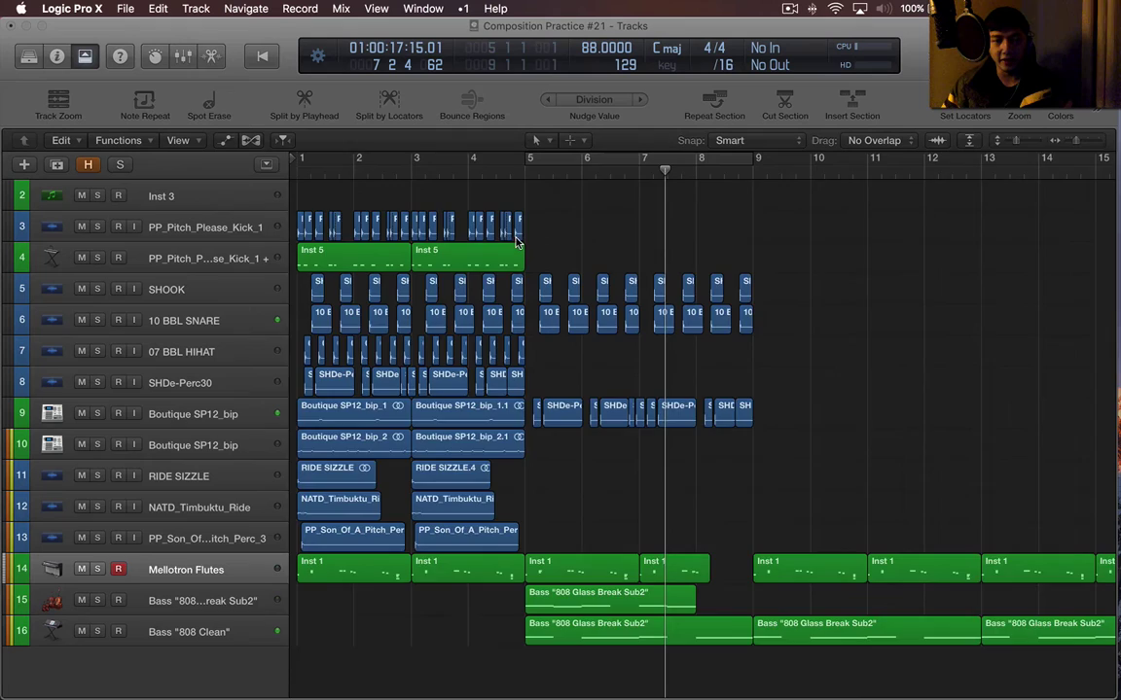
Try to copy the bars 1–4 regions on tracks 3–14 to bar 9 using a Pointer Tool selection
scroll(515, 242, up, 5)
scroll(518, 228, left, 4)
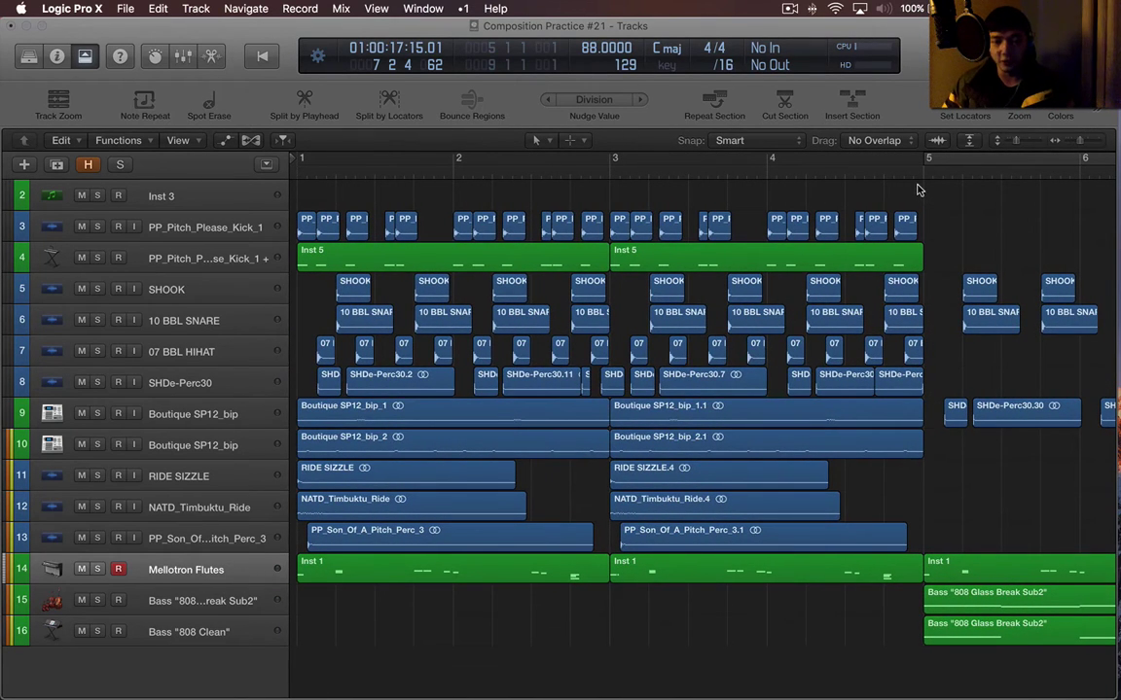
drag(917, 190, 253, 465)
drag(889, 195, 345, 591)
scroll(795, 424, up, 5)
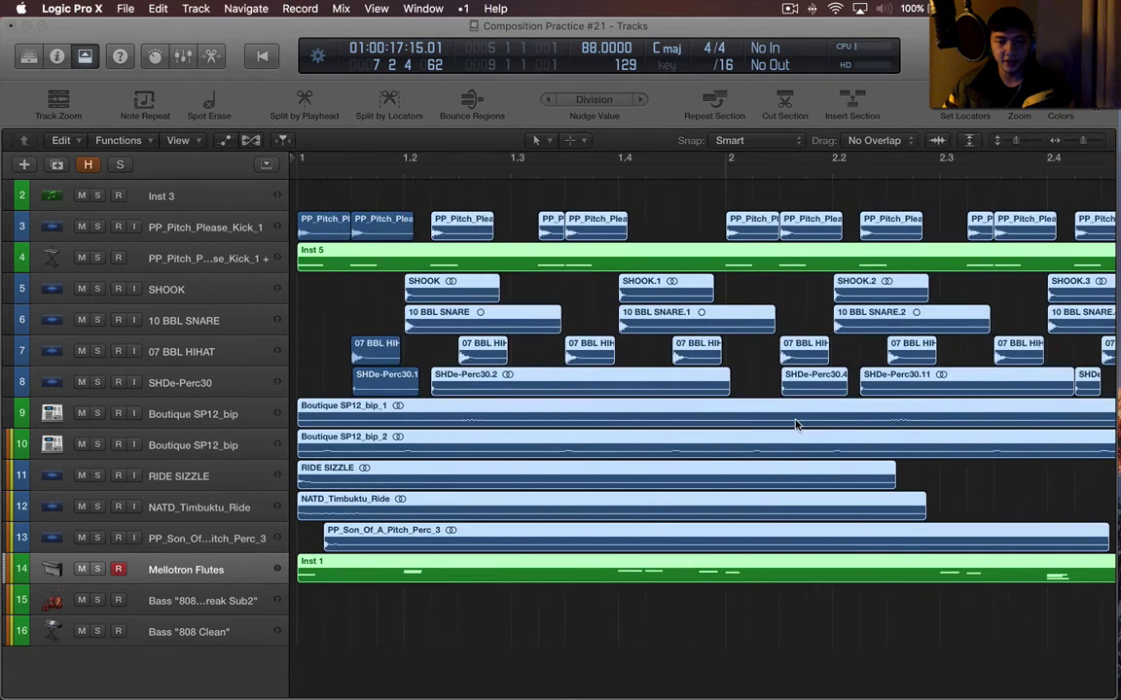
scroll(795, 424, down, 8)
scroll(340, 257, down, 3)
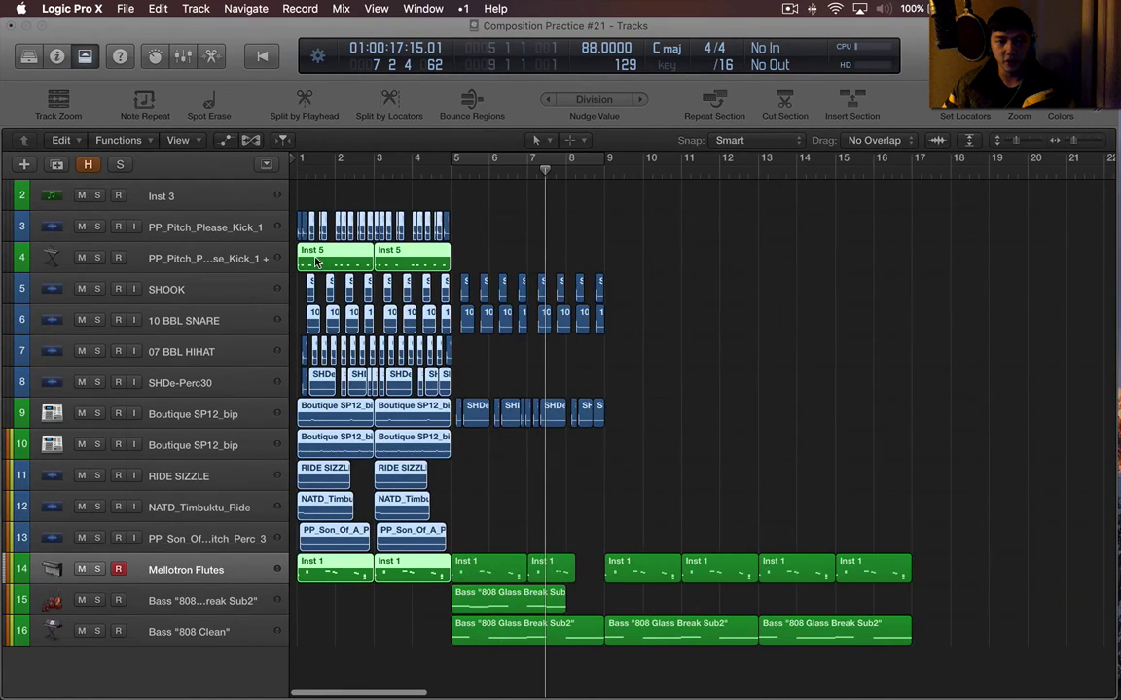
drag(356, 261, 665, 265)
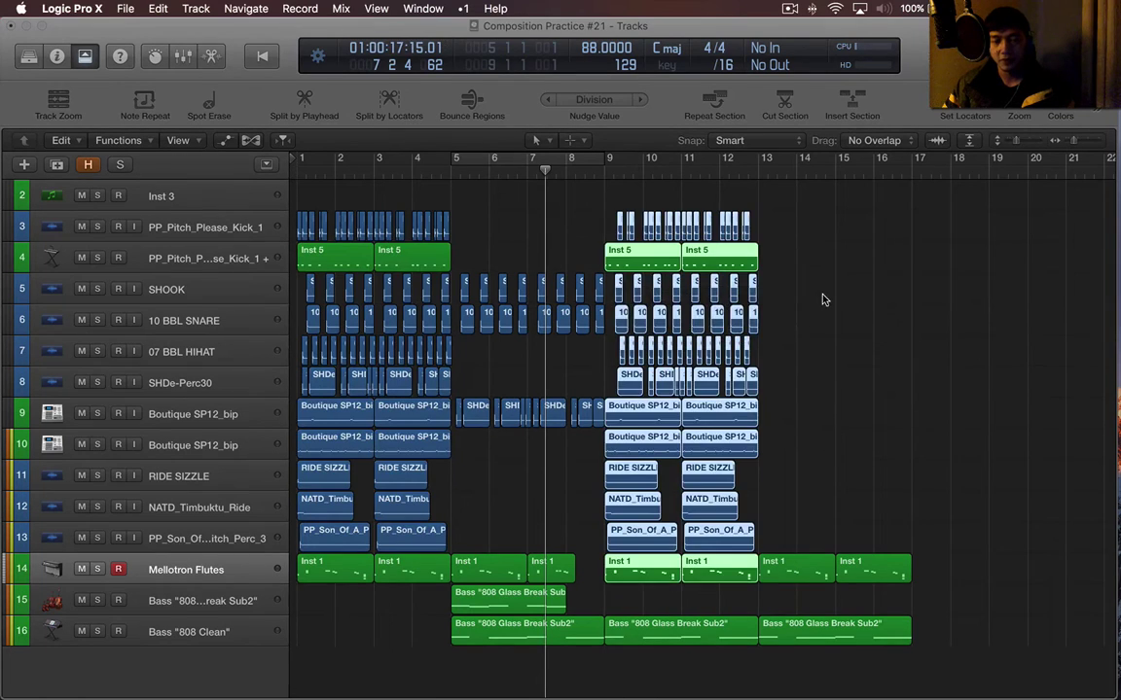
click(823, 300)
Play back from bar 9 and compare the start of the copied section with the original at bar 1
click(603, 170)
key(space)
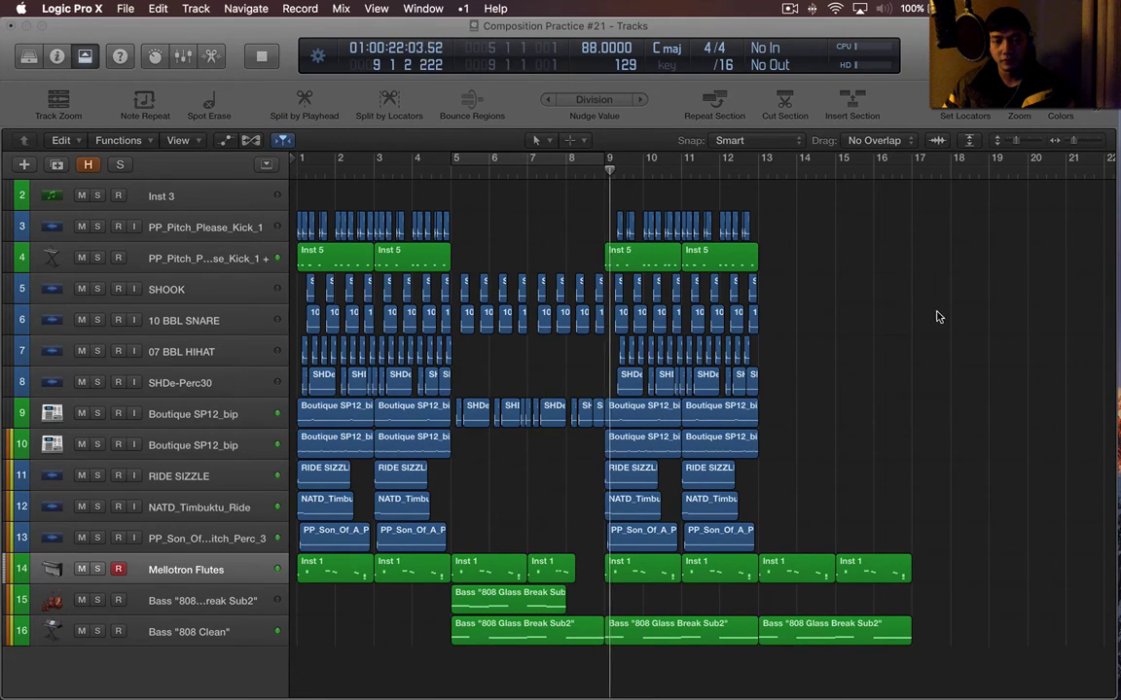
key(space)
scroll(734, 266, up, 5)
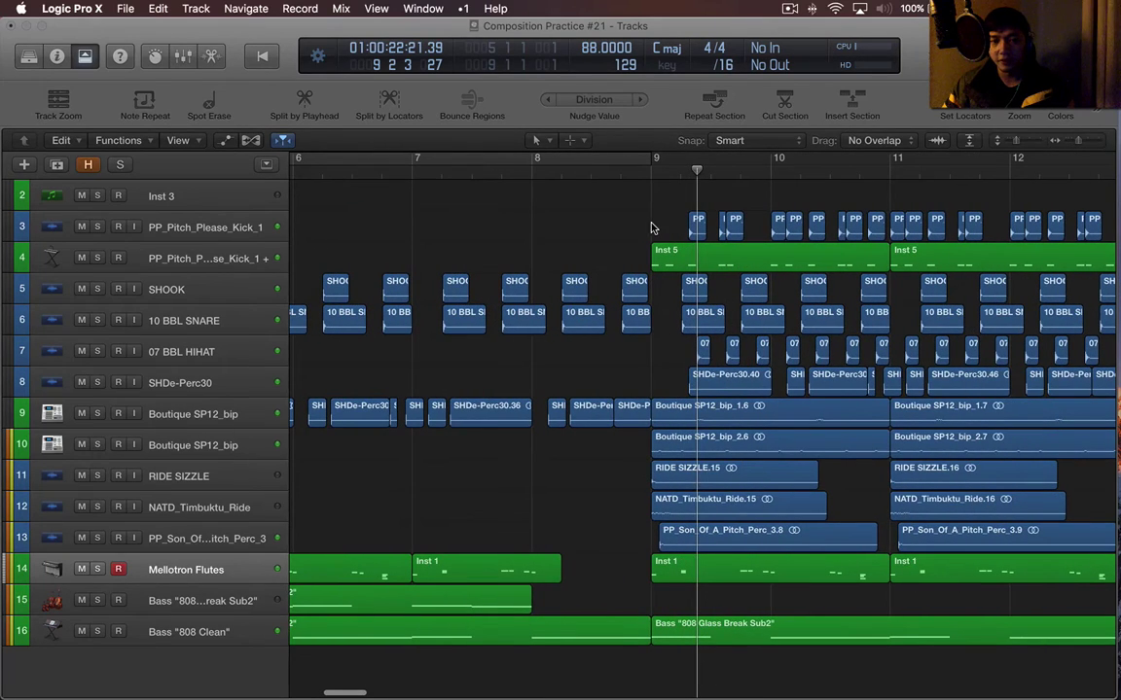
scroll(652, 229, left, 15)
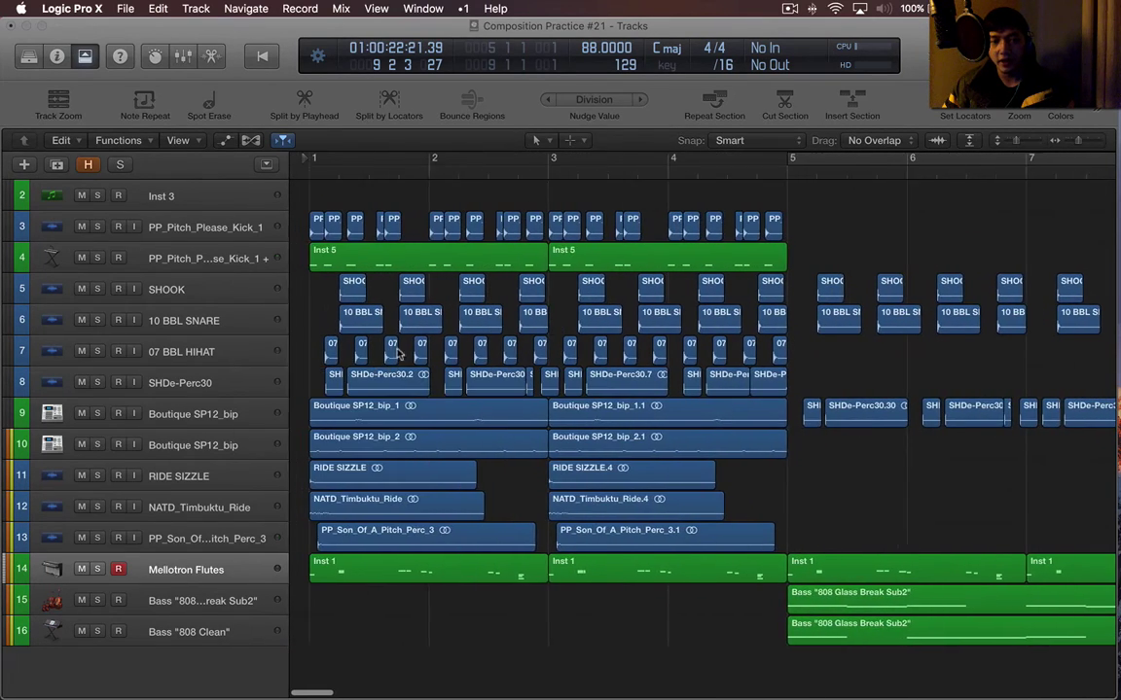
alt+scroll(638, 343, down, 8)
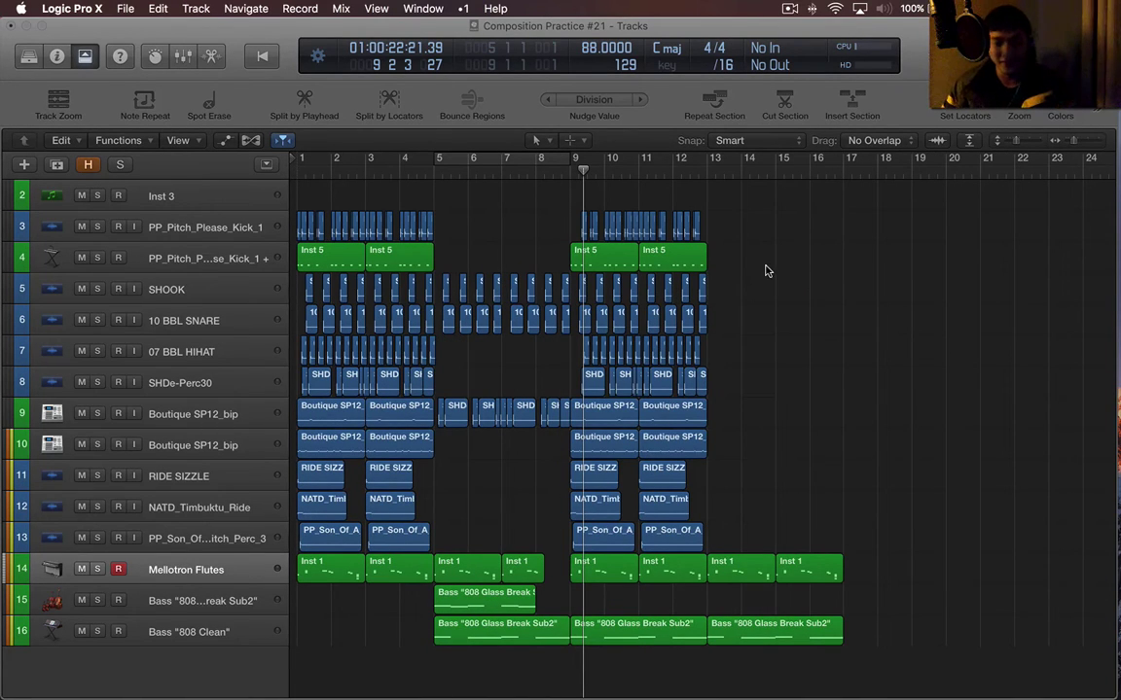
Undo the copy of the regions at bar 9
key(super+z)
scroll(552, 260, up, 4)
scroll(603, 201, down, 1)
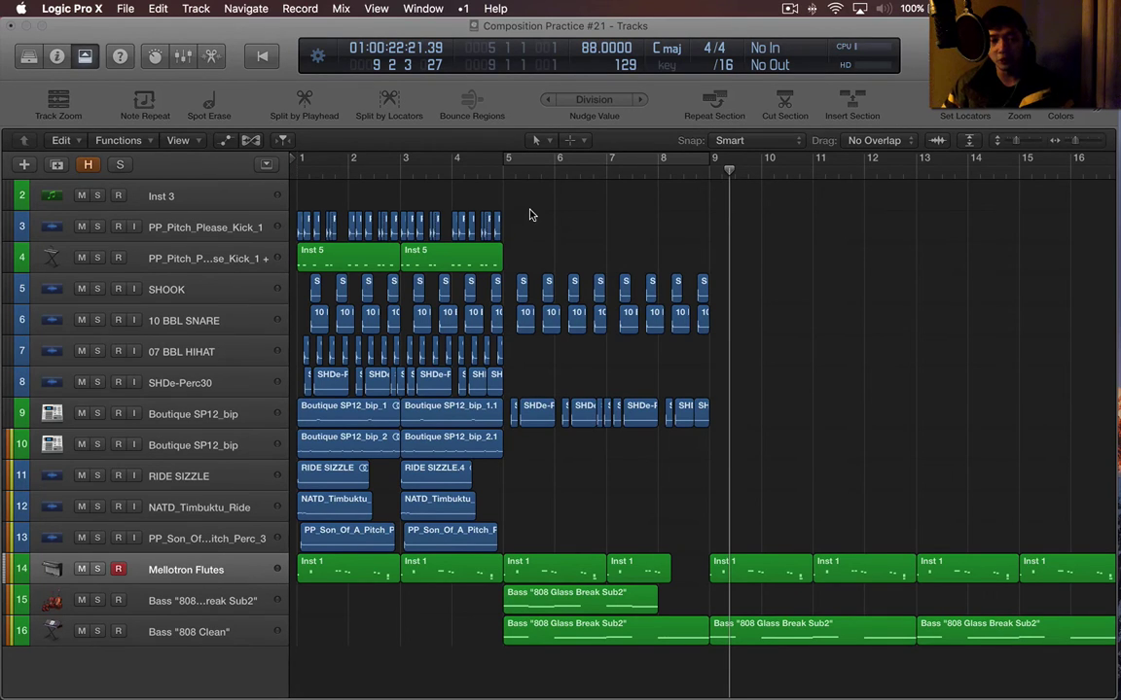
Copy a Marquee Tool selection of bars 1–4 across tracks 2–13 and paste it at bar 13 on the PP_Pitch_Please_Kick_1 track
key(t)
key(r)
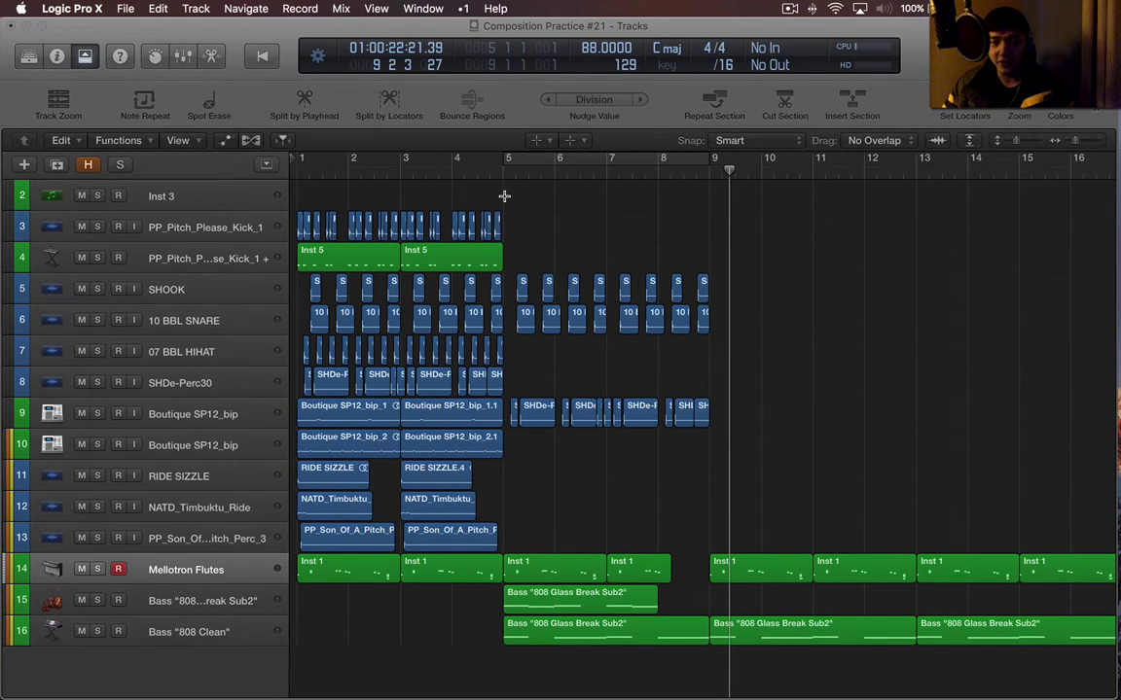
drag(504, 196, 263, 487)
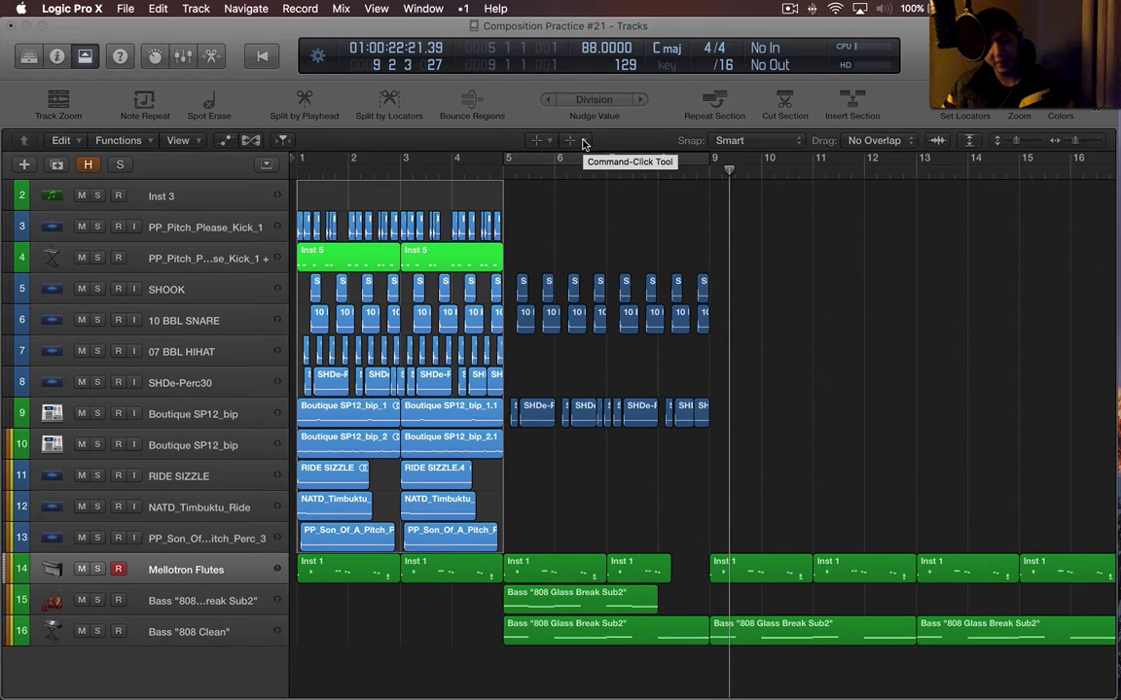
click(708, 216)
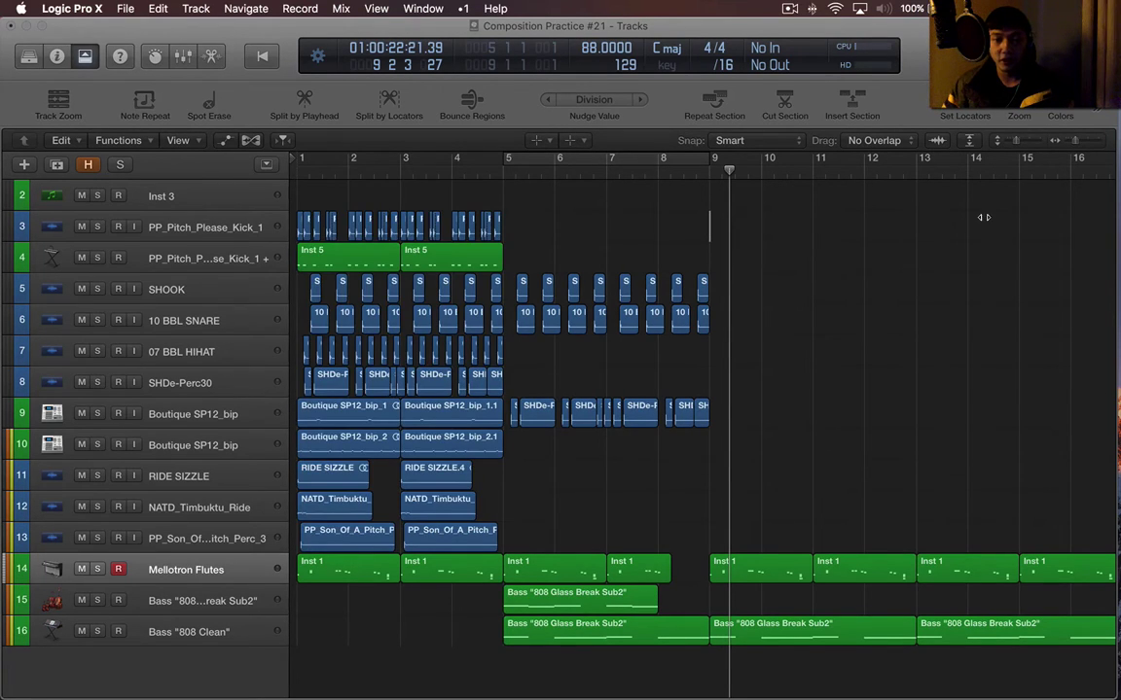
scroll(805, 228, right, 5)
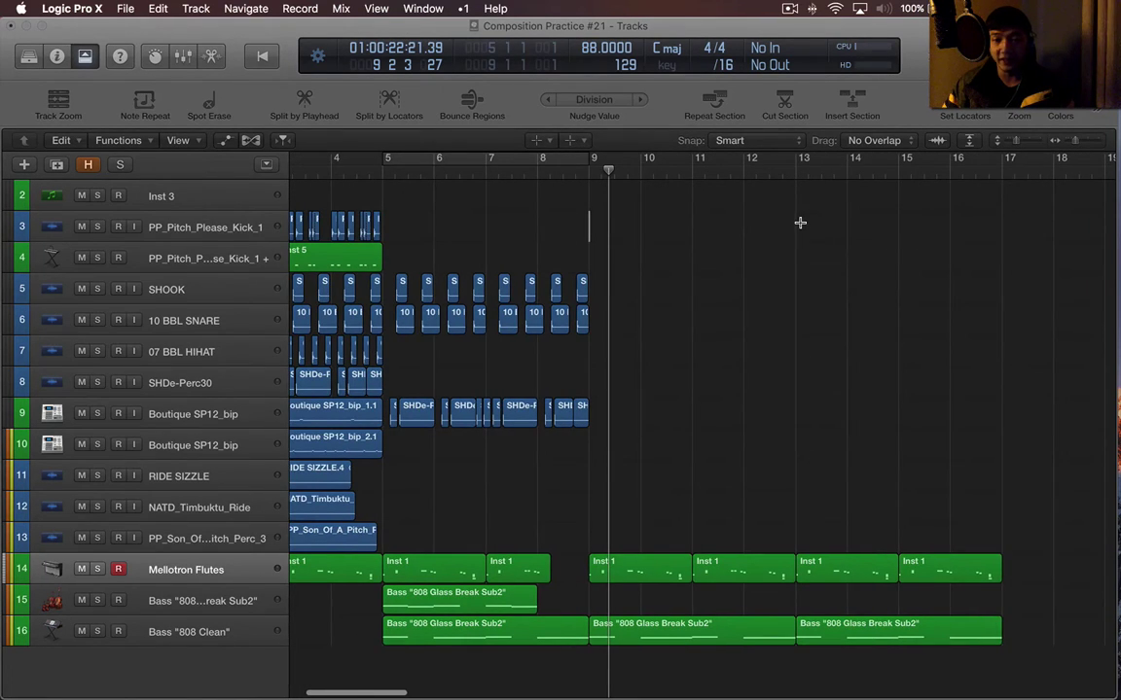
click(795, 221)
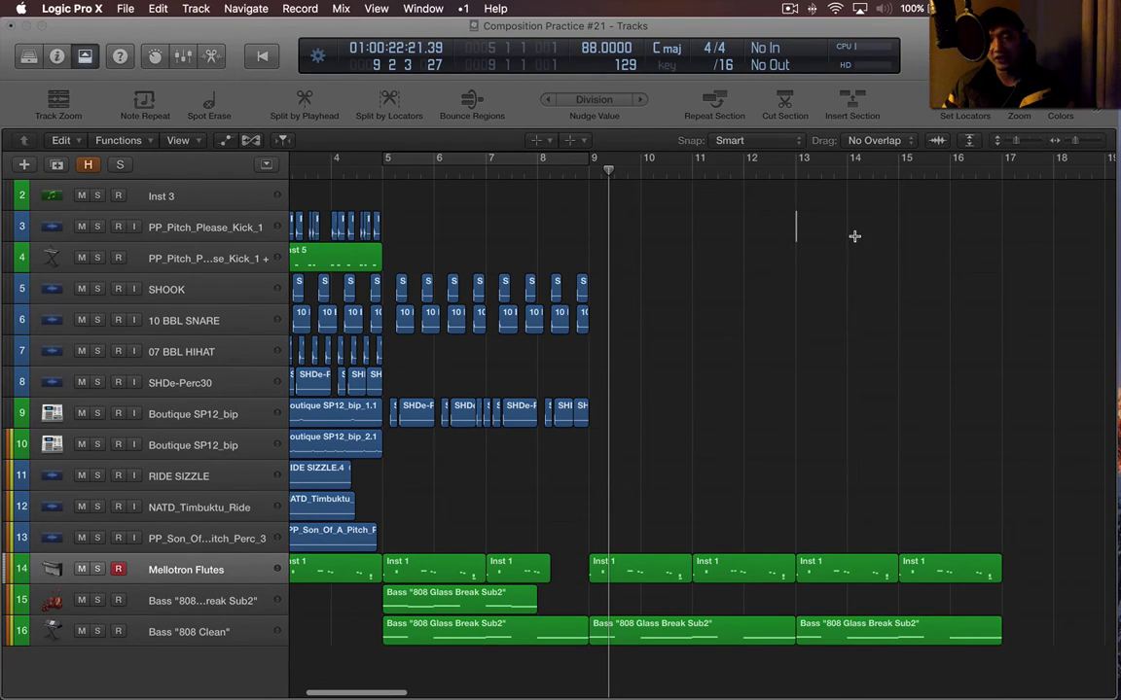
key(super+v)
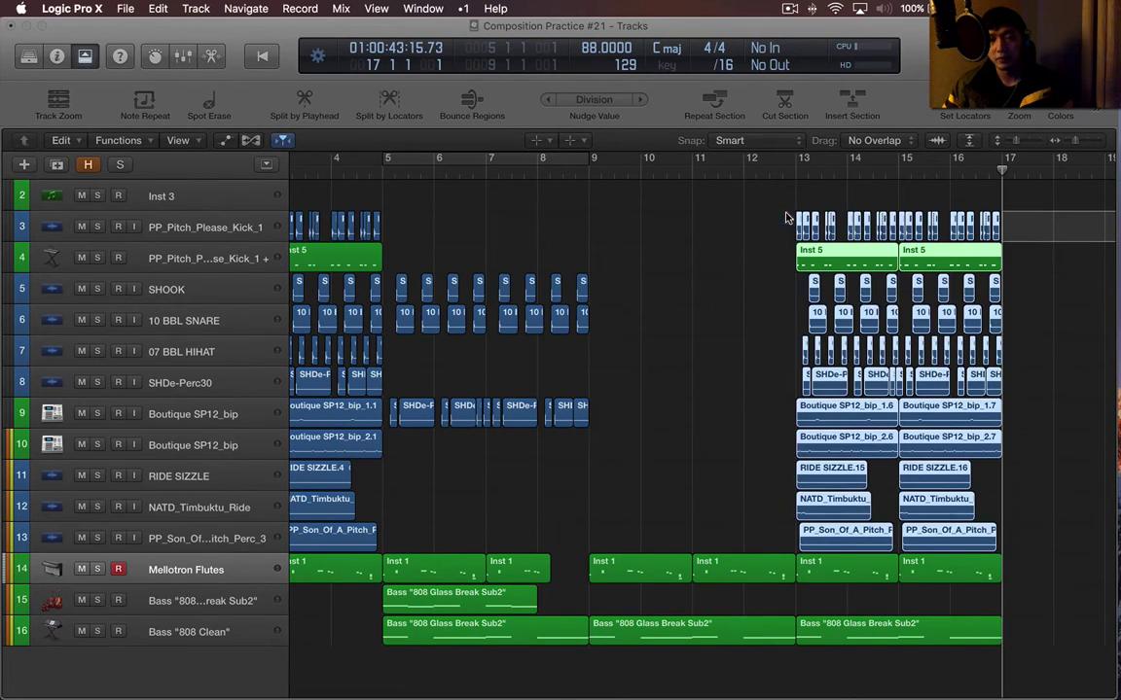
Switch to the Pointer Tool, select all regions from bar 13 onward, and set the cycle range to that selection
key(t)
key(t)
drag(1063, 207, 810, 681)
key(u)
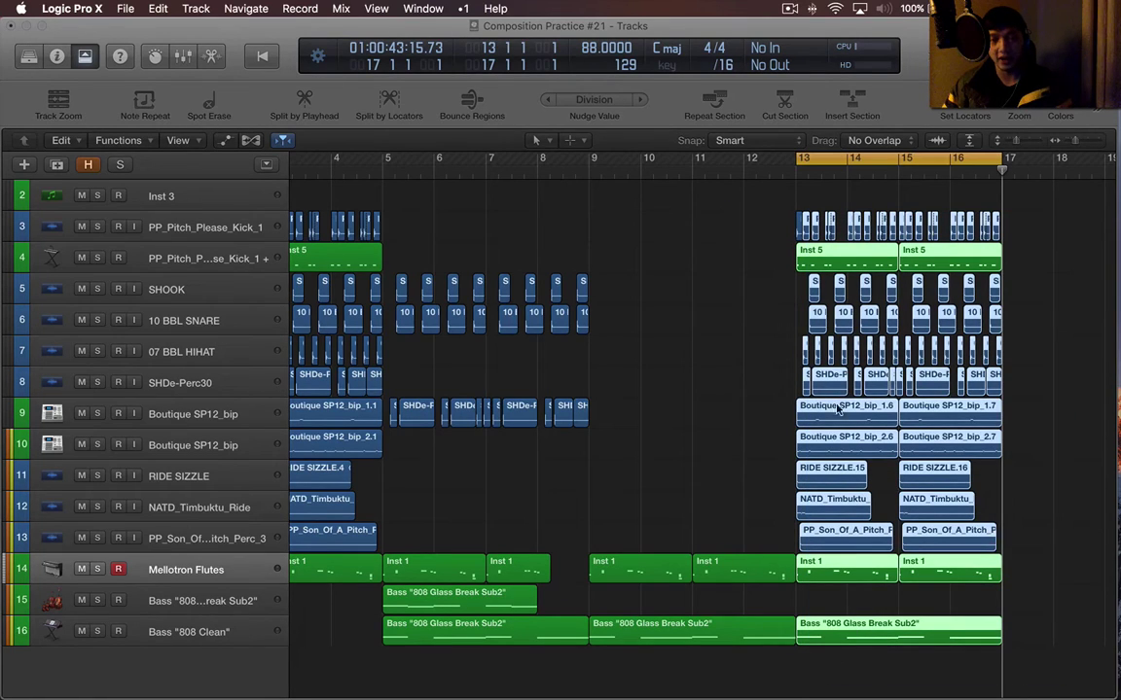
Deselect the regions, play back the cycled bars 13–17, and examine the pasted drum regions
key(space)
click(733, 270)
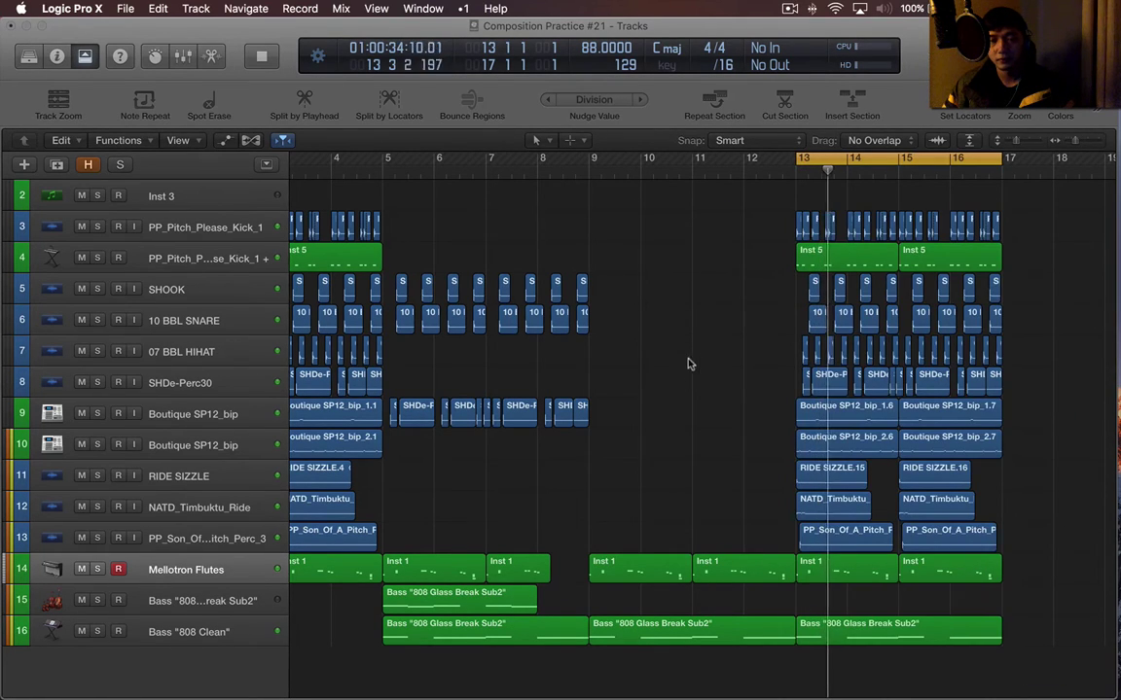
scroll(720, 223, left, 5)
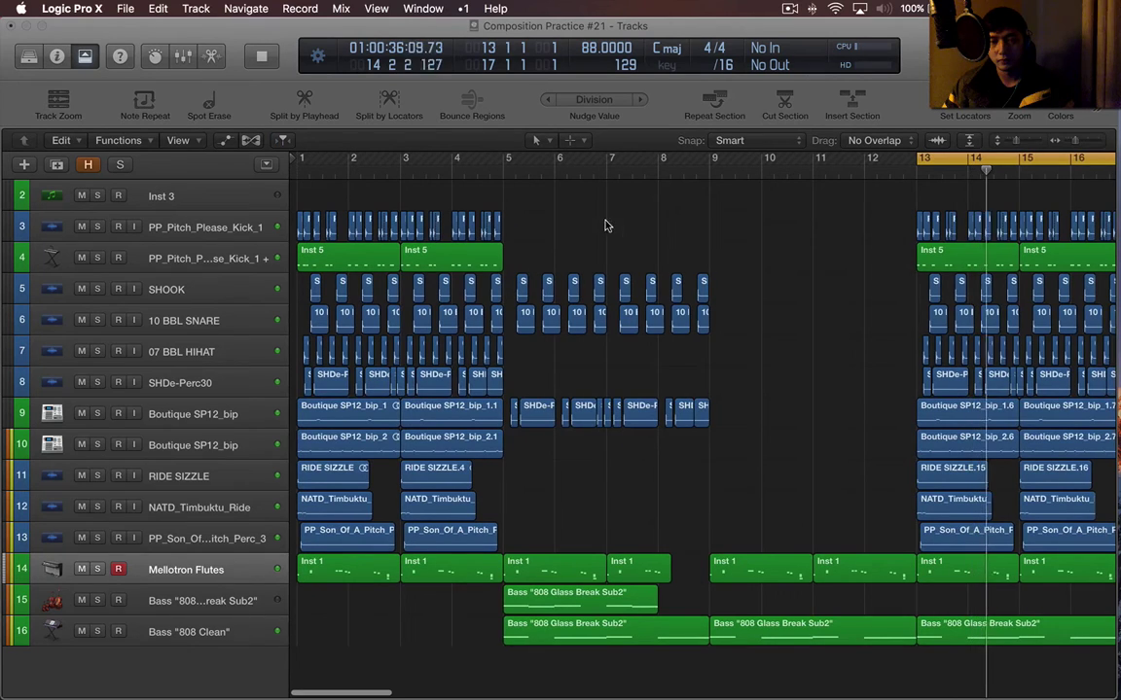
key(space)
key(super+Right)
key(super+Right)
key(super+Right)
key(super+Right)
key(super+Right)
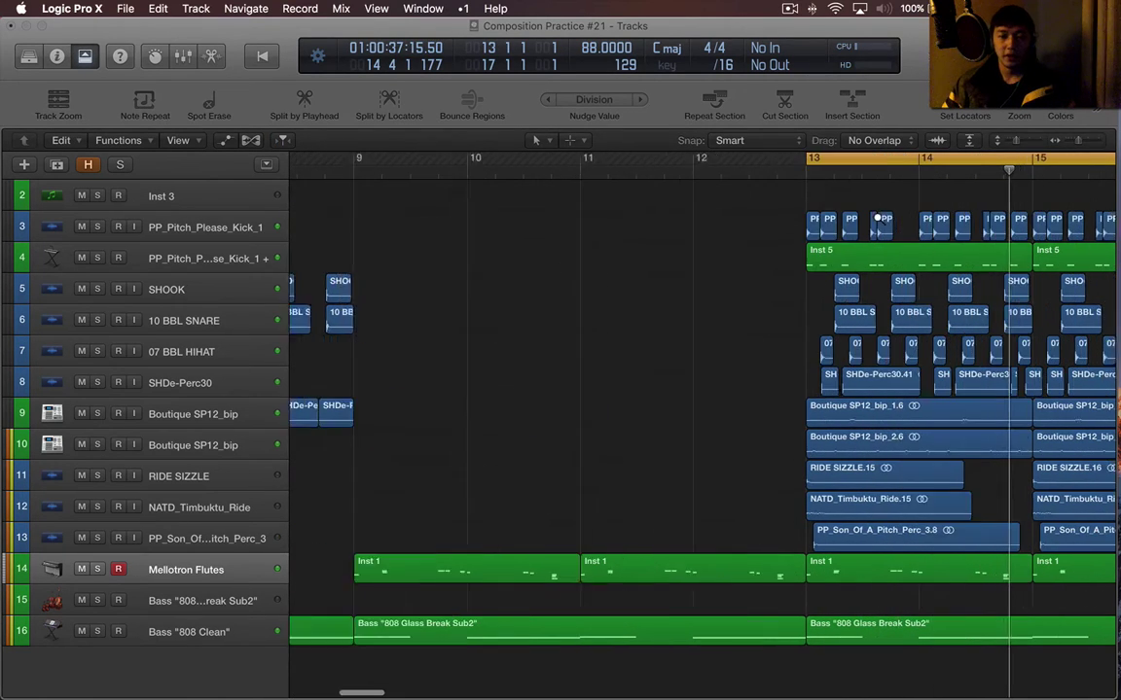
scroll(827, 249, right, 1)
scroll(827, 249, right, 10)
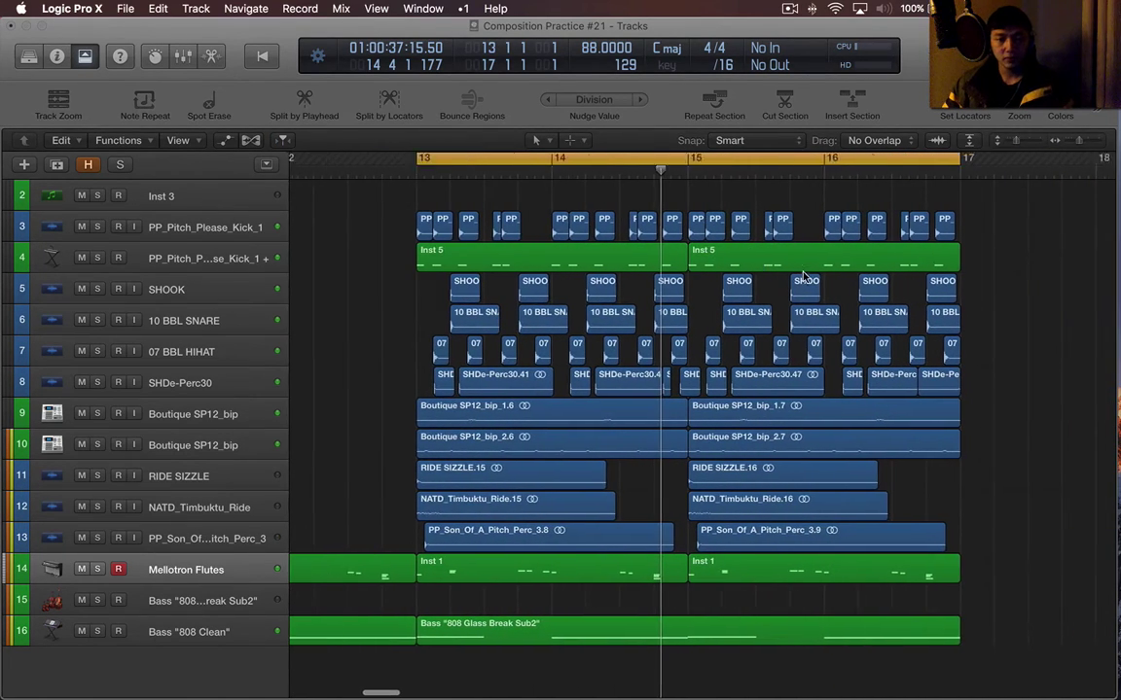
Select bars 13–16 of the SHOOK track with the Marquee Tool, repeat them from bar 17, return to the Pointer Tool, and undo the repeat
key(t)
key(r)
scroll(790, 278, left, 3)
key(super+Left)
key(super+Left)
key(super+Left)
key(super+Left)
key(super+Left)
drag(744, 290, 506, 290)
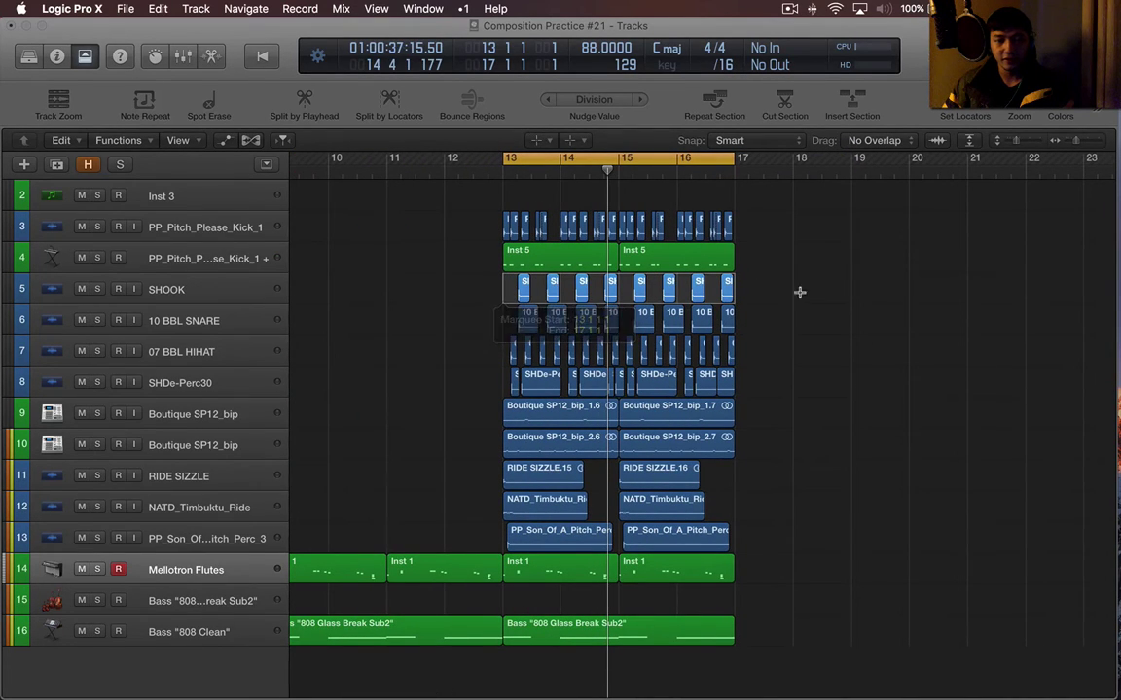
key(super+r)
key(t)
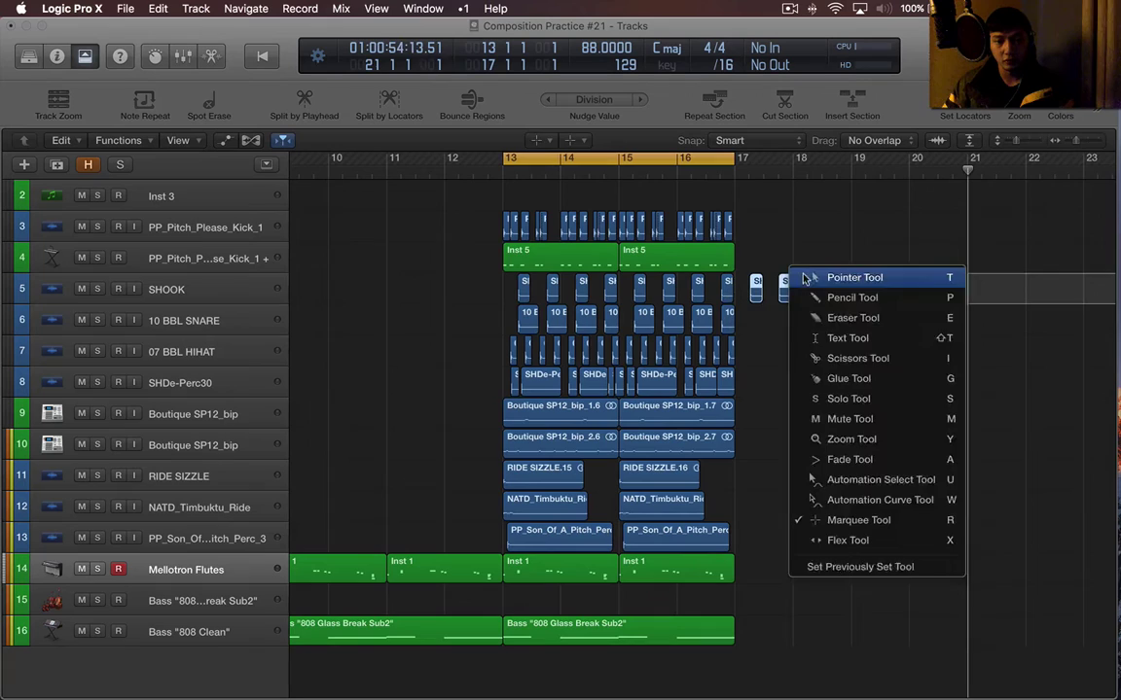
key(t)
scroll(888, 269, up, 3)
scroll(887, 269, left, 8)
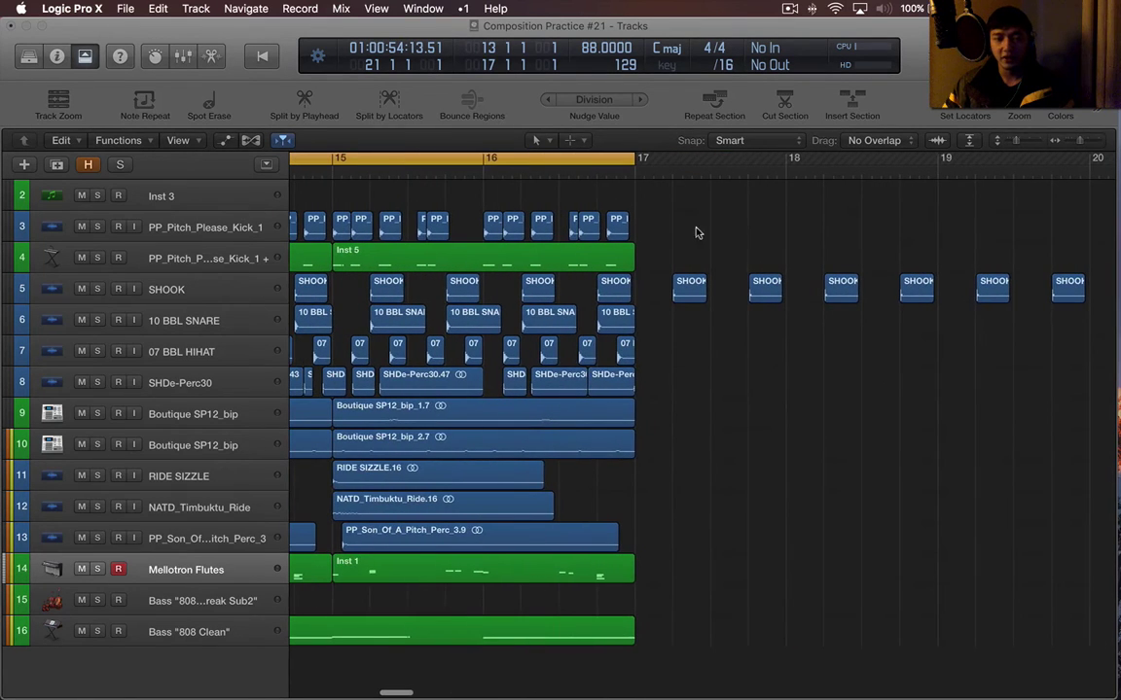
scroll(687, 333, down, 2)
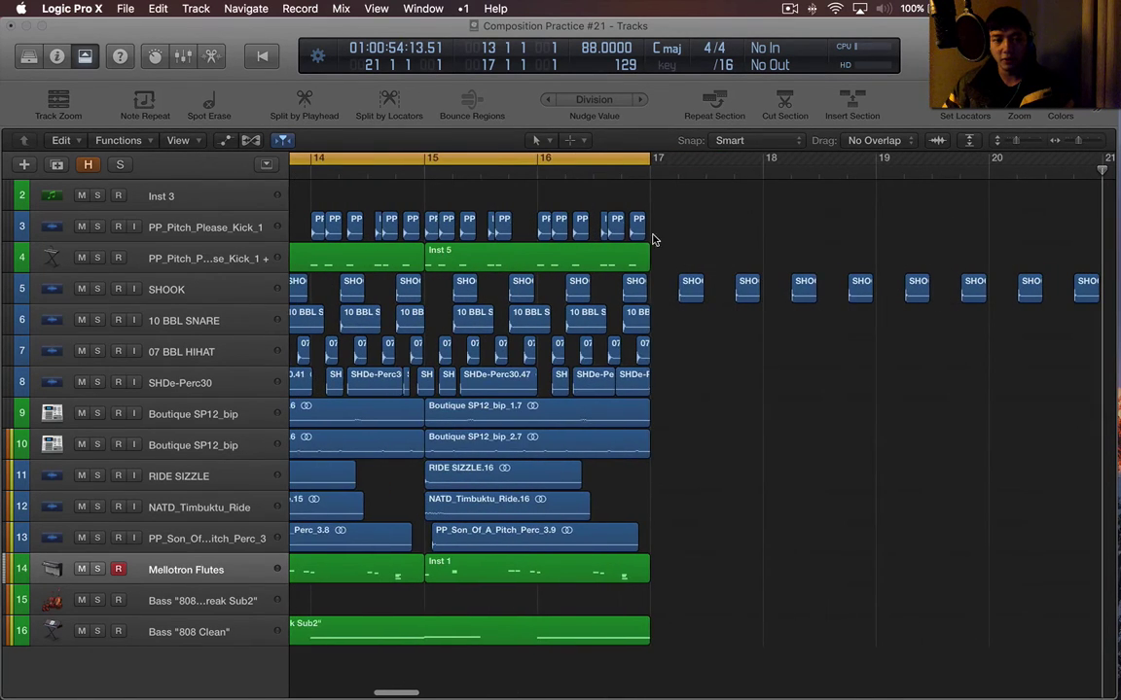
scroll(688, 555, left, 10)
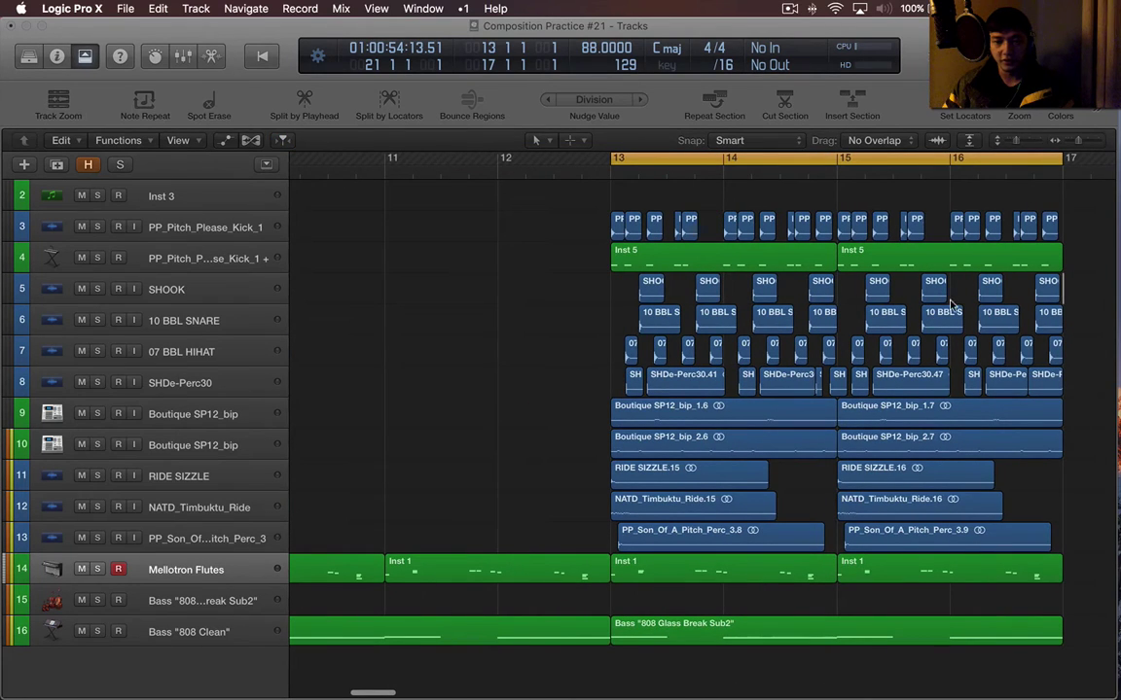
Try moving the first SHOOK region in bar 13 off its beat with the Pointer Tool, and undo the moves
click(645, 295)
click(611, 301)
scroll(715, 268, up, 3)
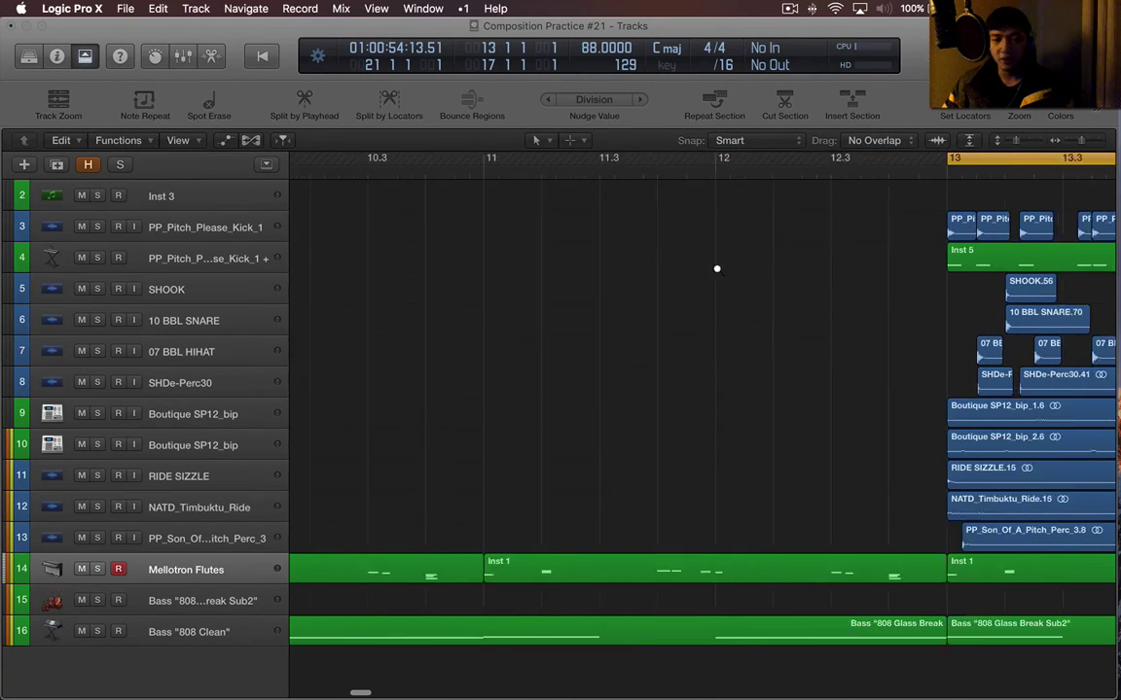
scroll(770, 273, right, 5)
scroll(713, 291, up, 3)
scroll(745, 283, right, 5)
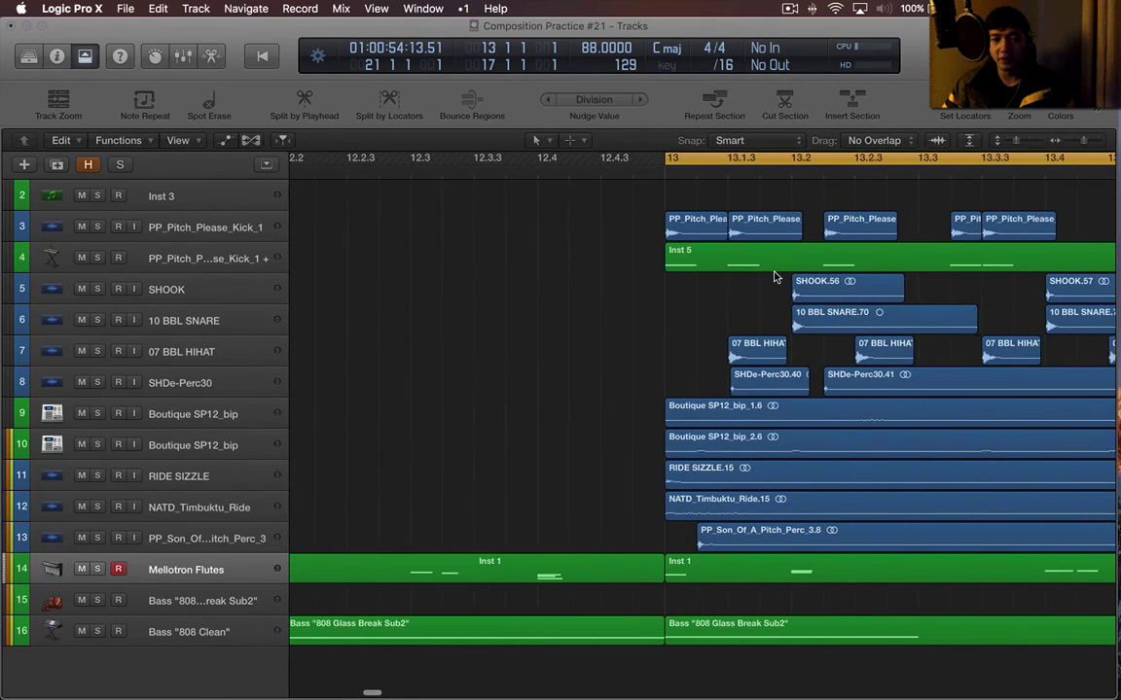
drag(818, 294, 860, 296)
key(super+z)
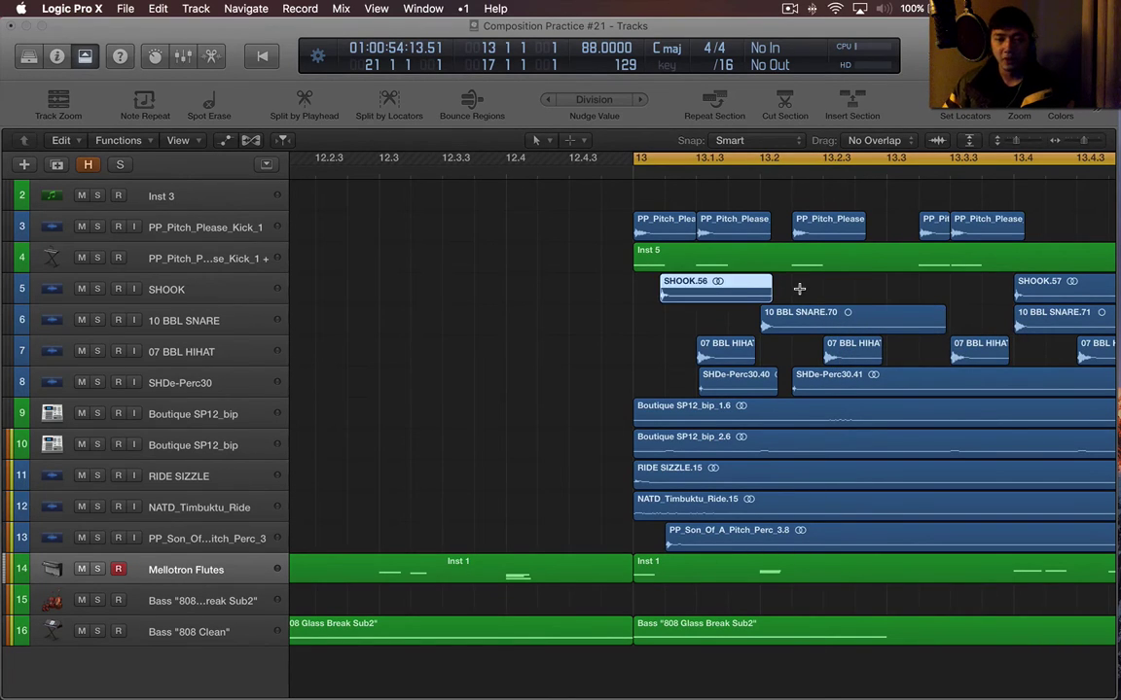
key(super+z)
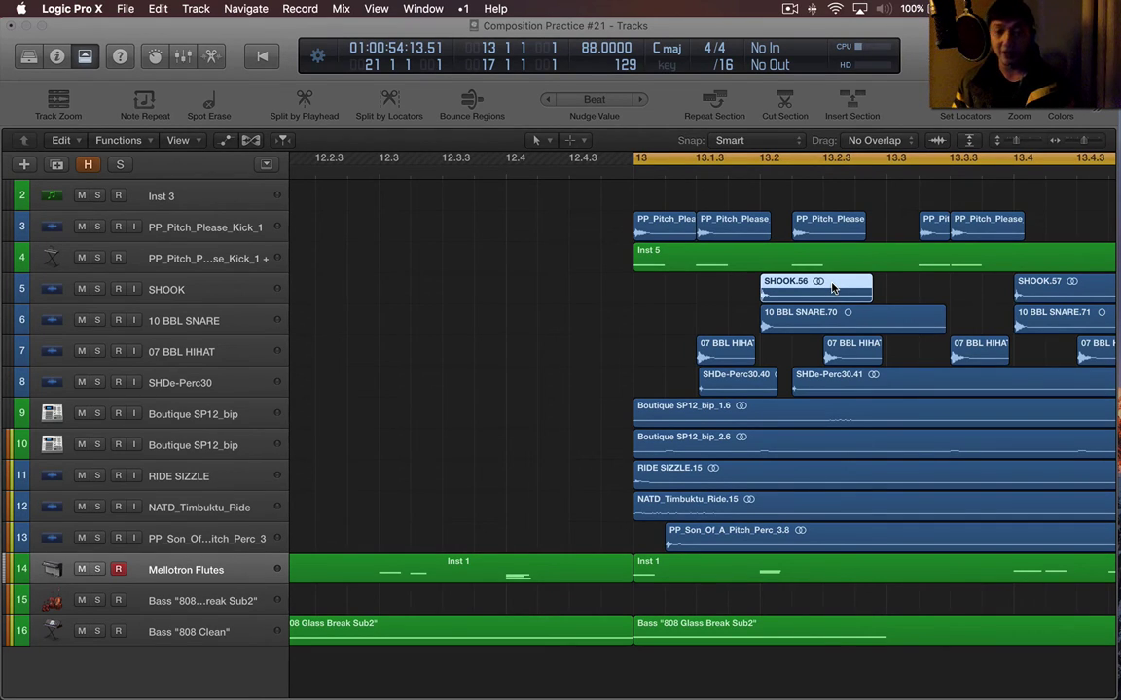
Try another move of the selected SHOOK region, compare it using undo and redo, and restore the region's original position
key(semicolon)
key(super+z)
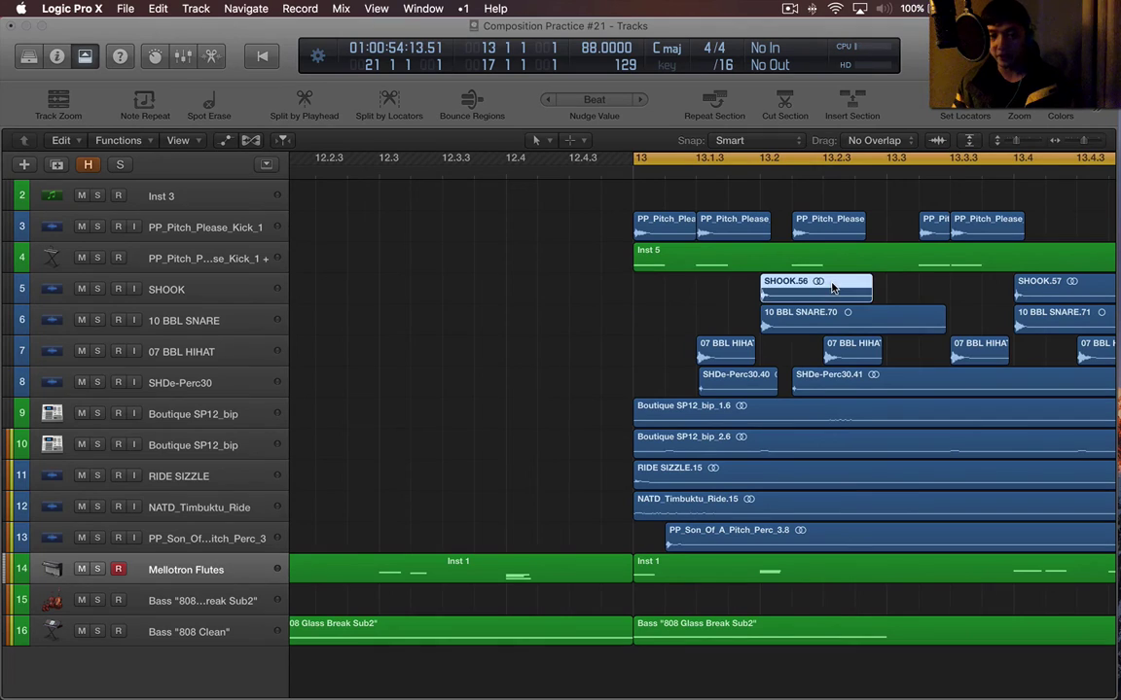
key(super+shift+z)
key(super+z)
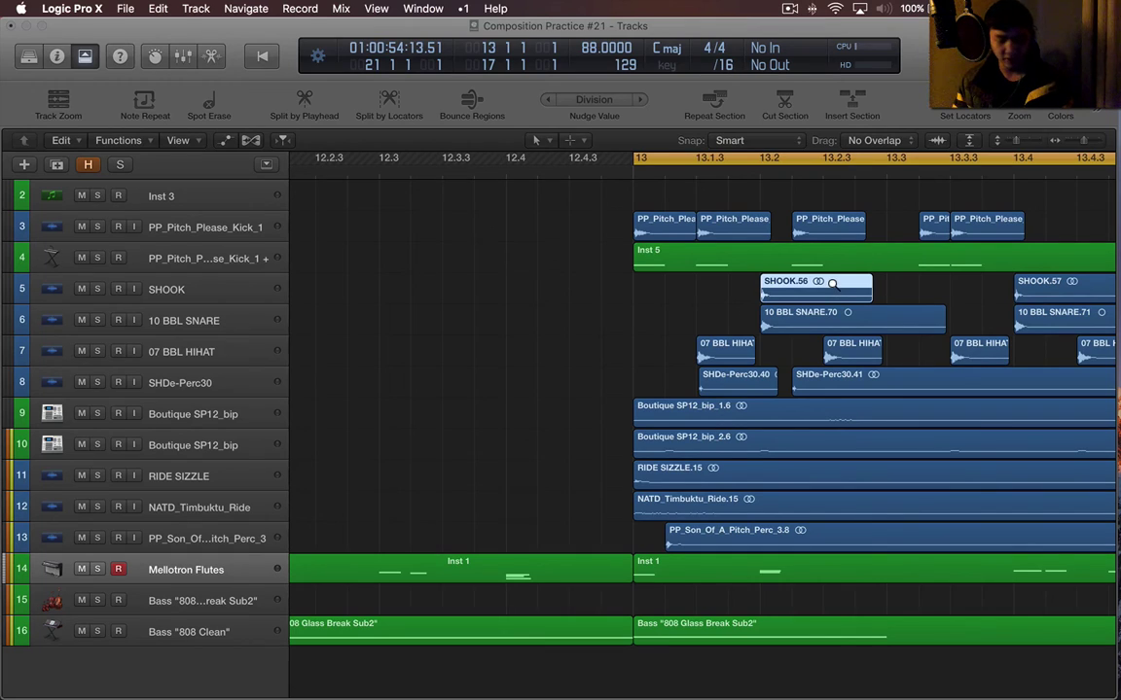
Set the nudge value to Bar and nudge the selected SHOOK region one bar earlier and later, returning it to beat 13.2
key(ctrl+alt+m)
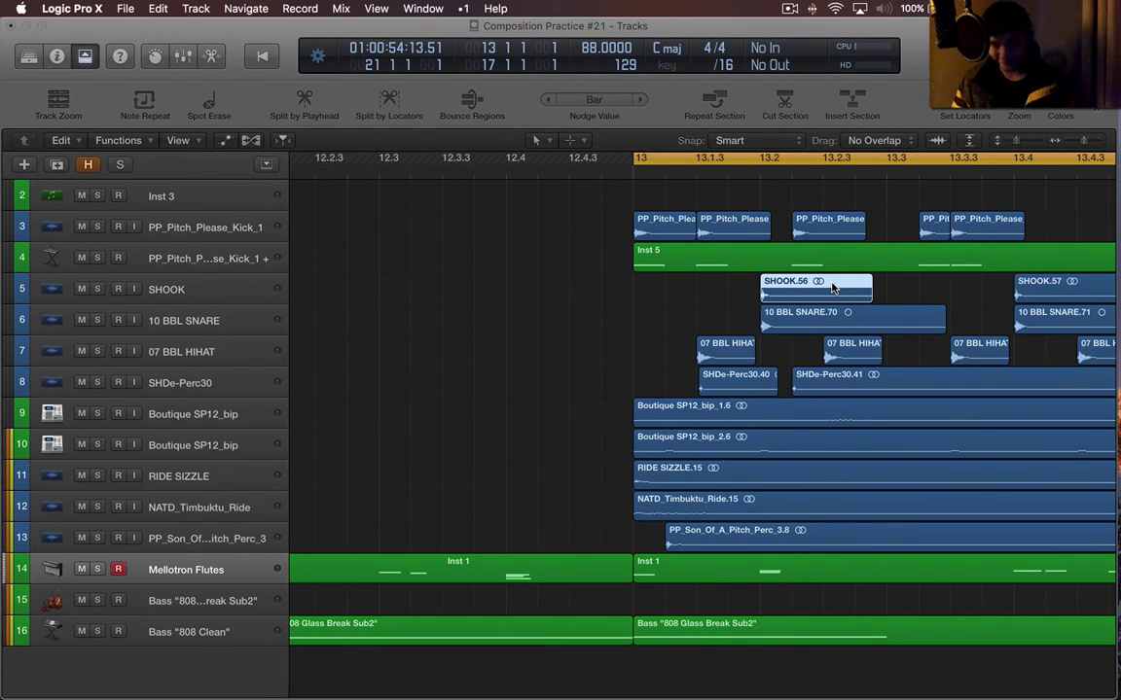
key(alt+Left)
key(alt+Right)
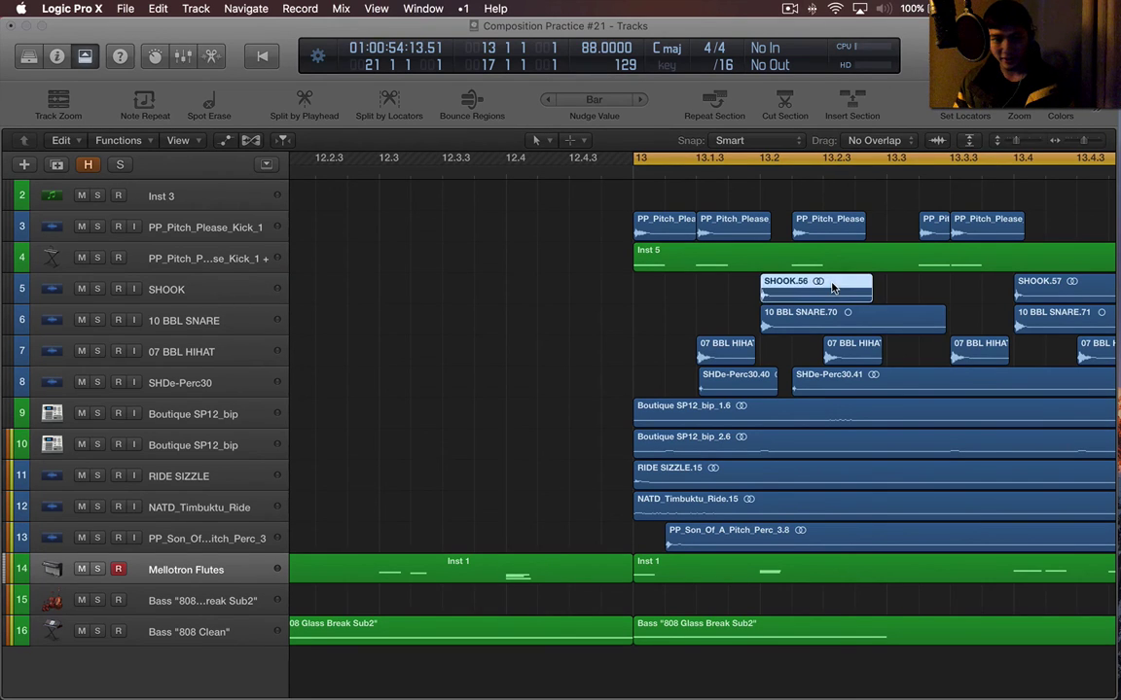
key(alt+Left)
key(alt+Right)
key(alt+Right)
key(alt+Left)
With the nudge value at Tick, nudge the selected SHOOK region five ticks earlier and five ticks back to beat 13.2
scroll(832, 287, left, 3)
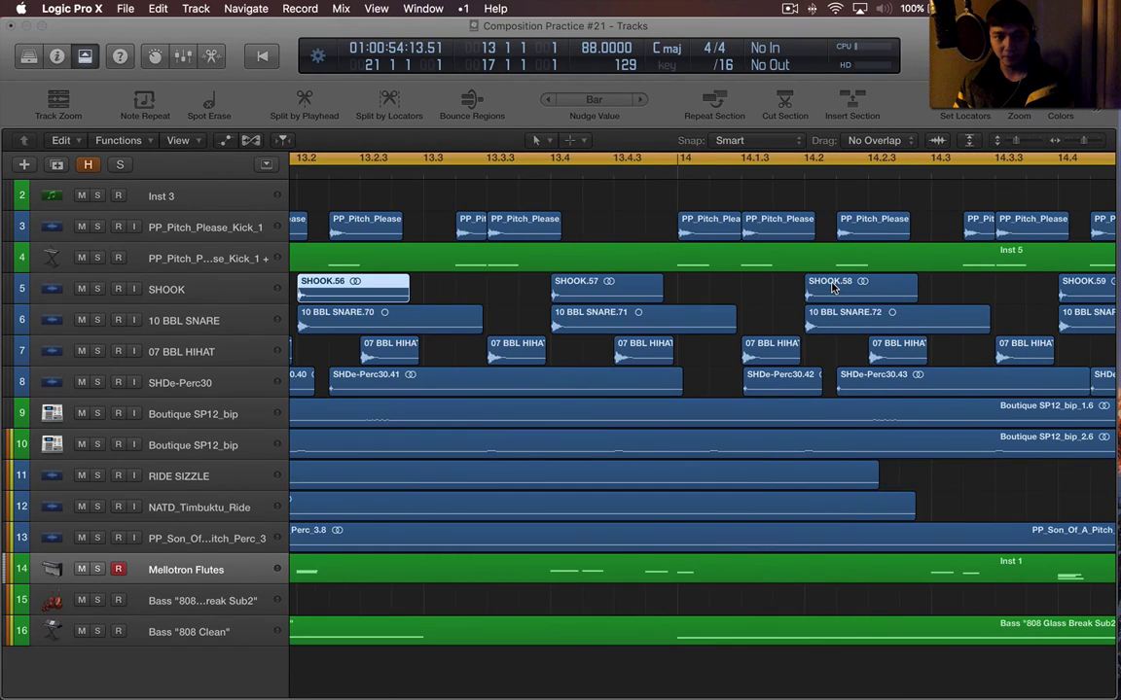
scroll(832, 287, left, 5)
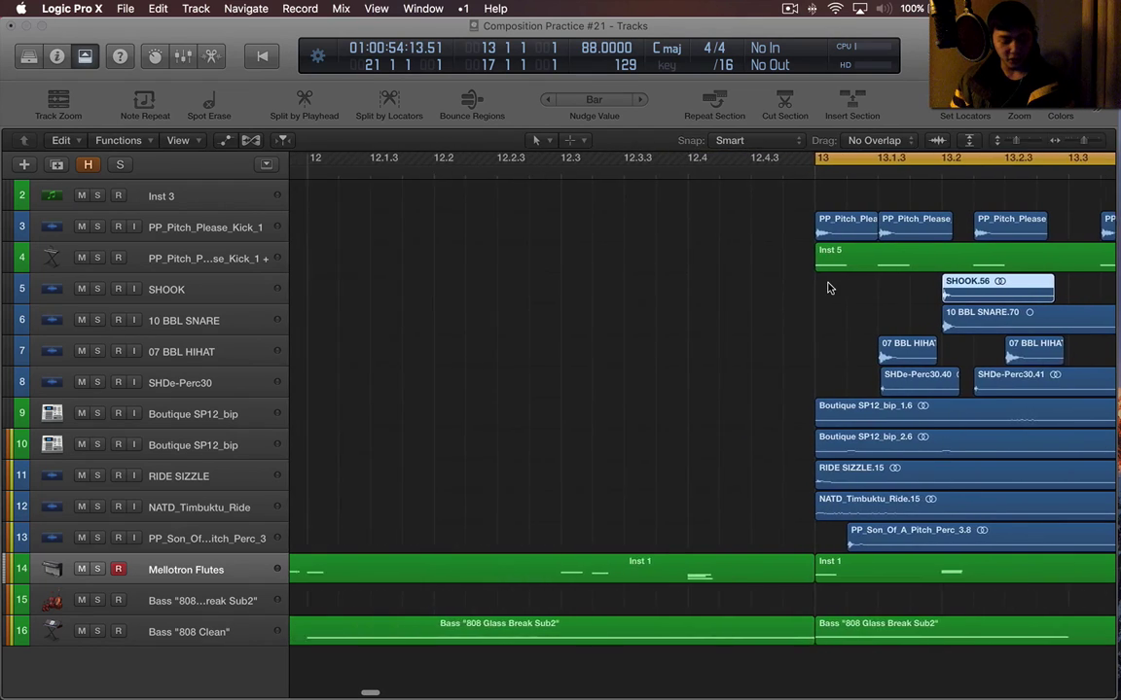
scroll(854, 326, right, 5)
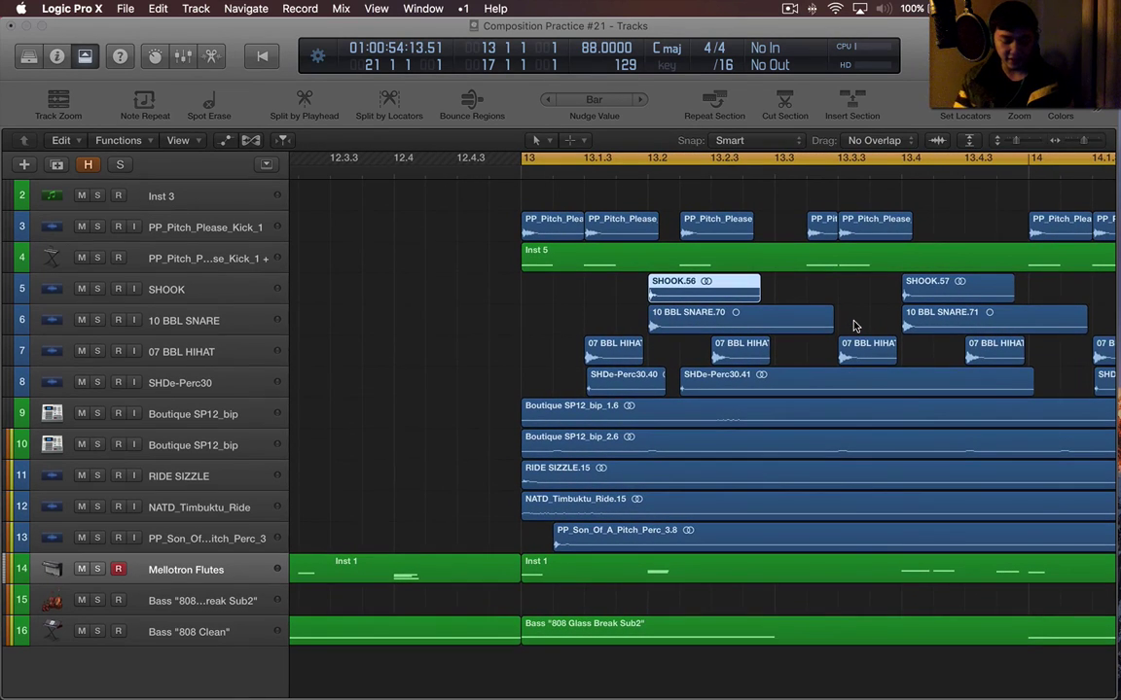
key(super+Right)
key(super+Right)
key(super+Right)
key(super+Right)
key(super+Right)
key(super+Right)
key(super+Right)
key(super+Right)
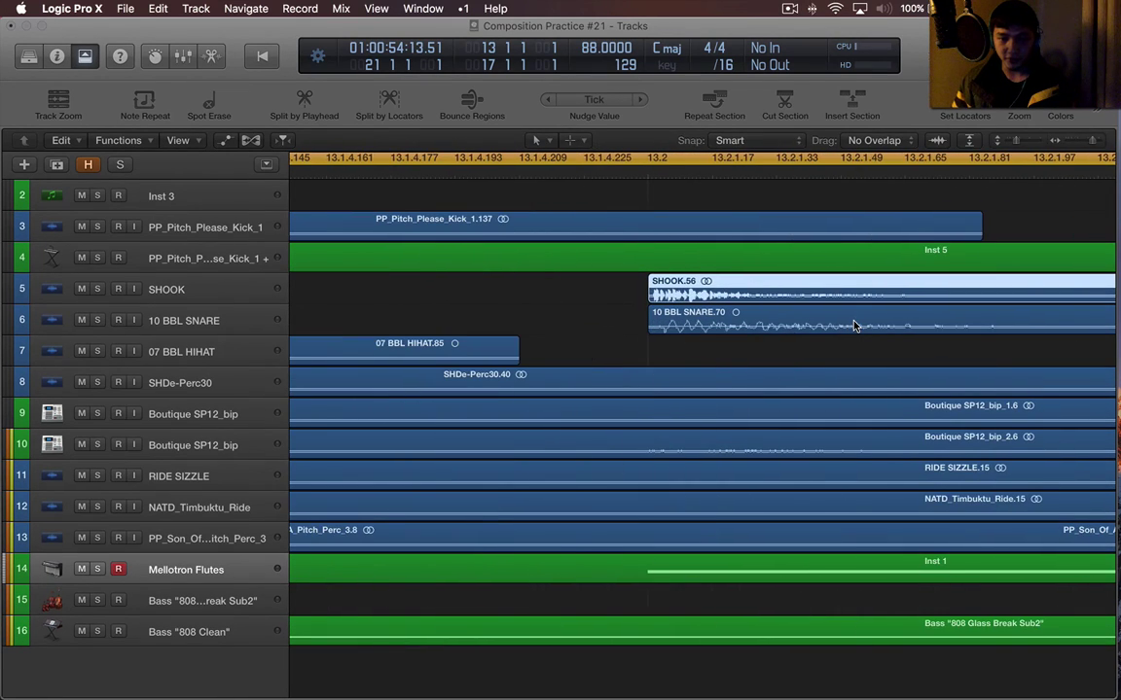
key(alt+Left)
key(alt+Left)
key(alt+Left)
key(alt+Left)
key(alt+Left)
key(alt+Right)
key(alt+Right)
key(alt+Right)
key(alt+Right)
key(alt+Right)
Examine the overall arrangement from bar 2 through bar 17, comparing the drum sections across the tracks
key(super+Left)
key(super+Left)
key(super+Left)
key(super+Left)
key(super+Left)
key(super+Left)
key(super+Left)
key(super+Left)
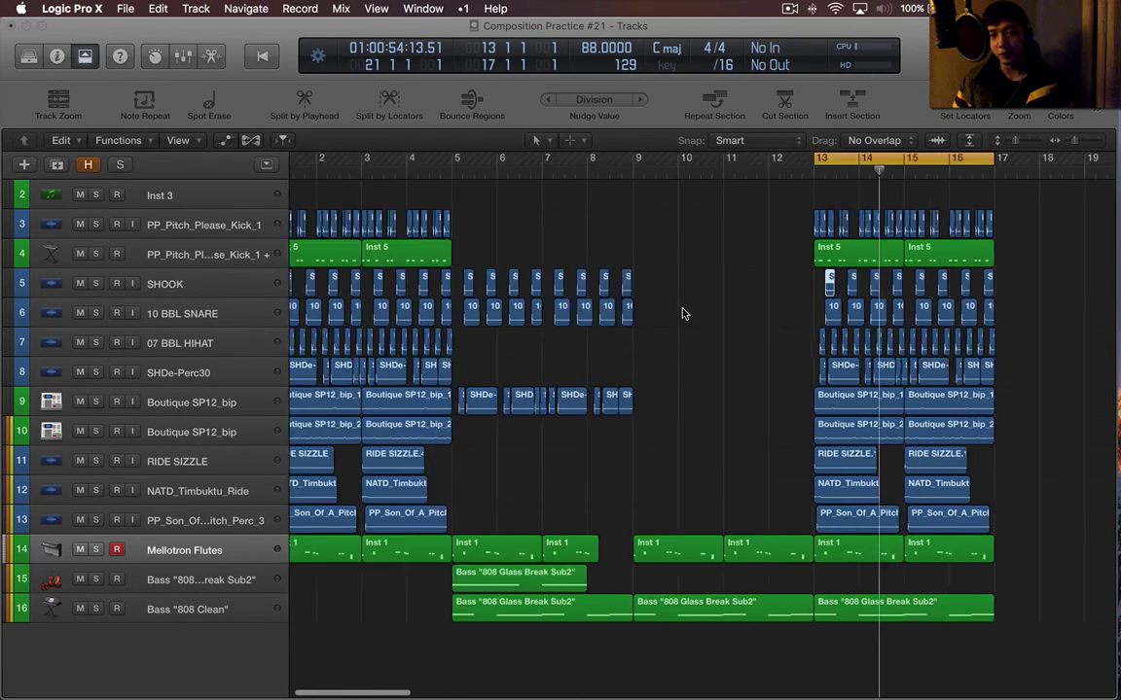